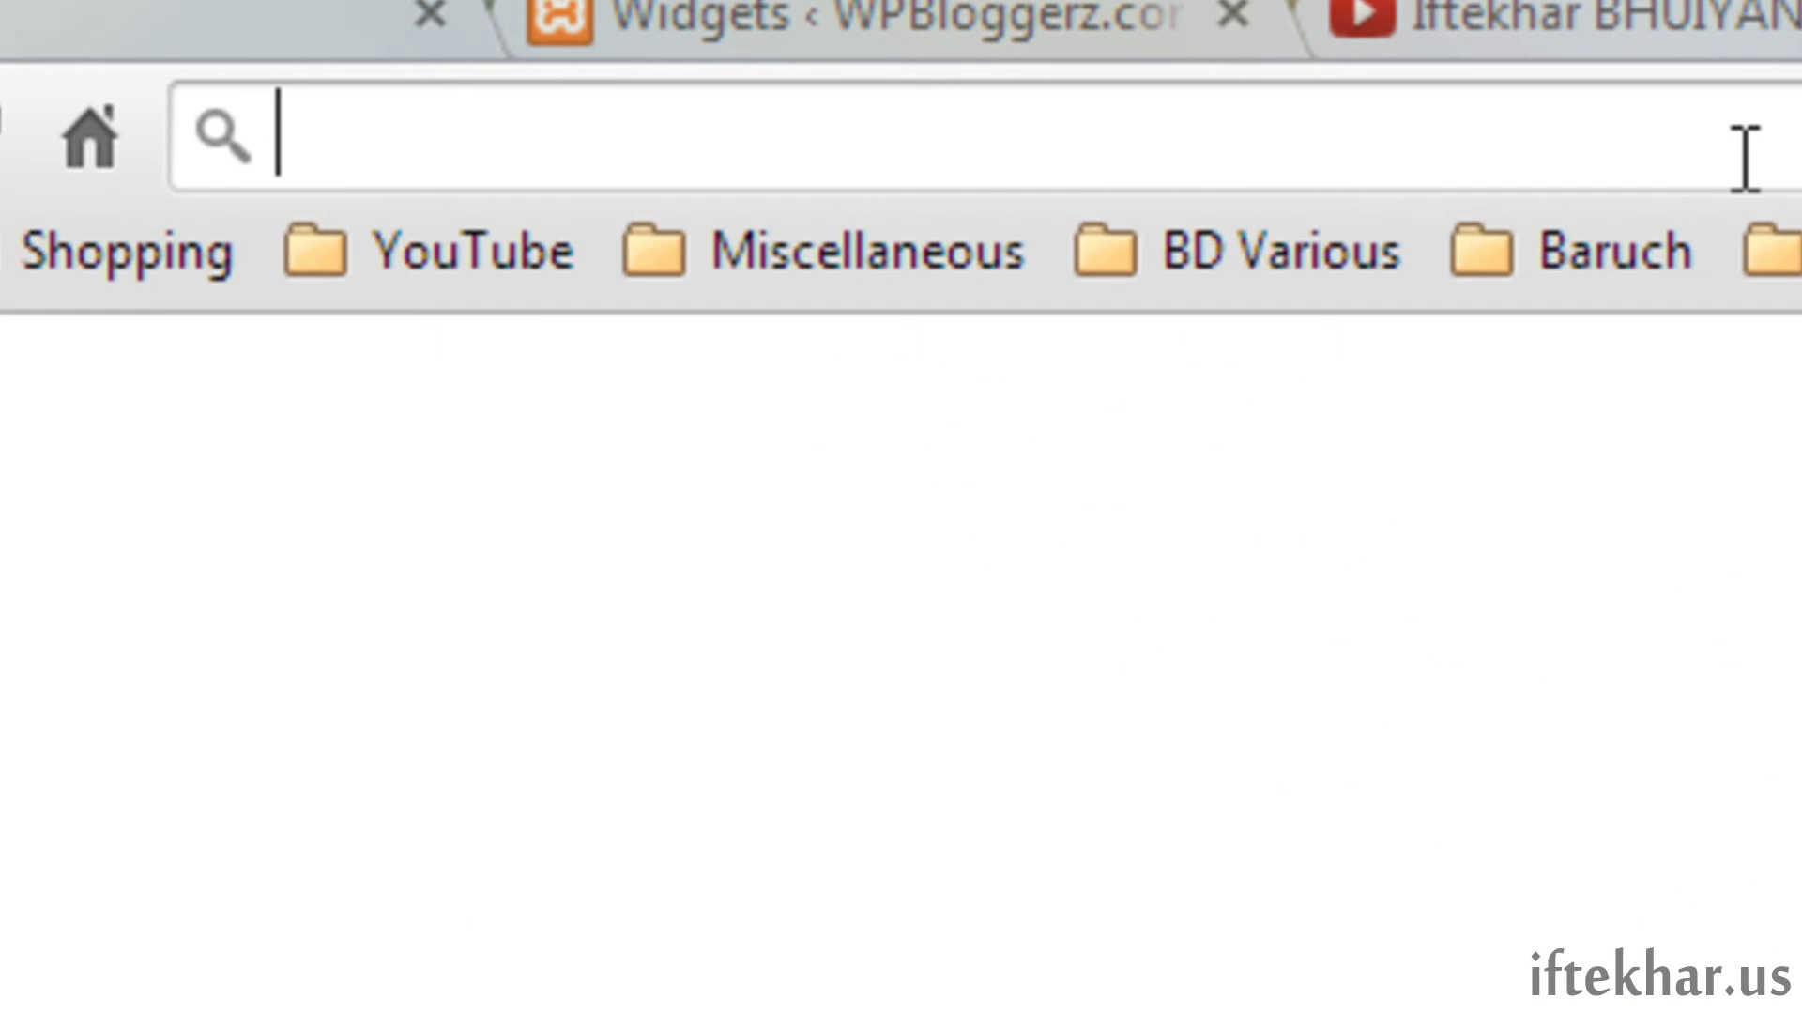
Open Google Maps at google.com/maps from the address-bar suggestion
text(google.com)
key(Down)
key(Return)
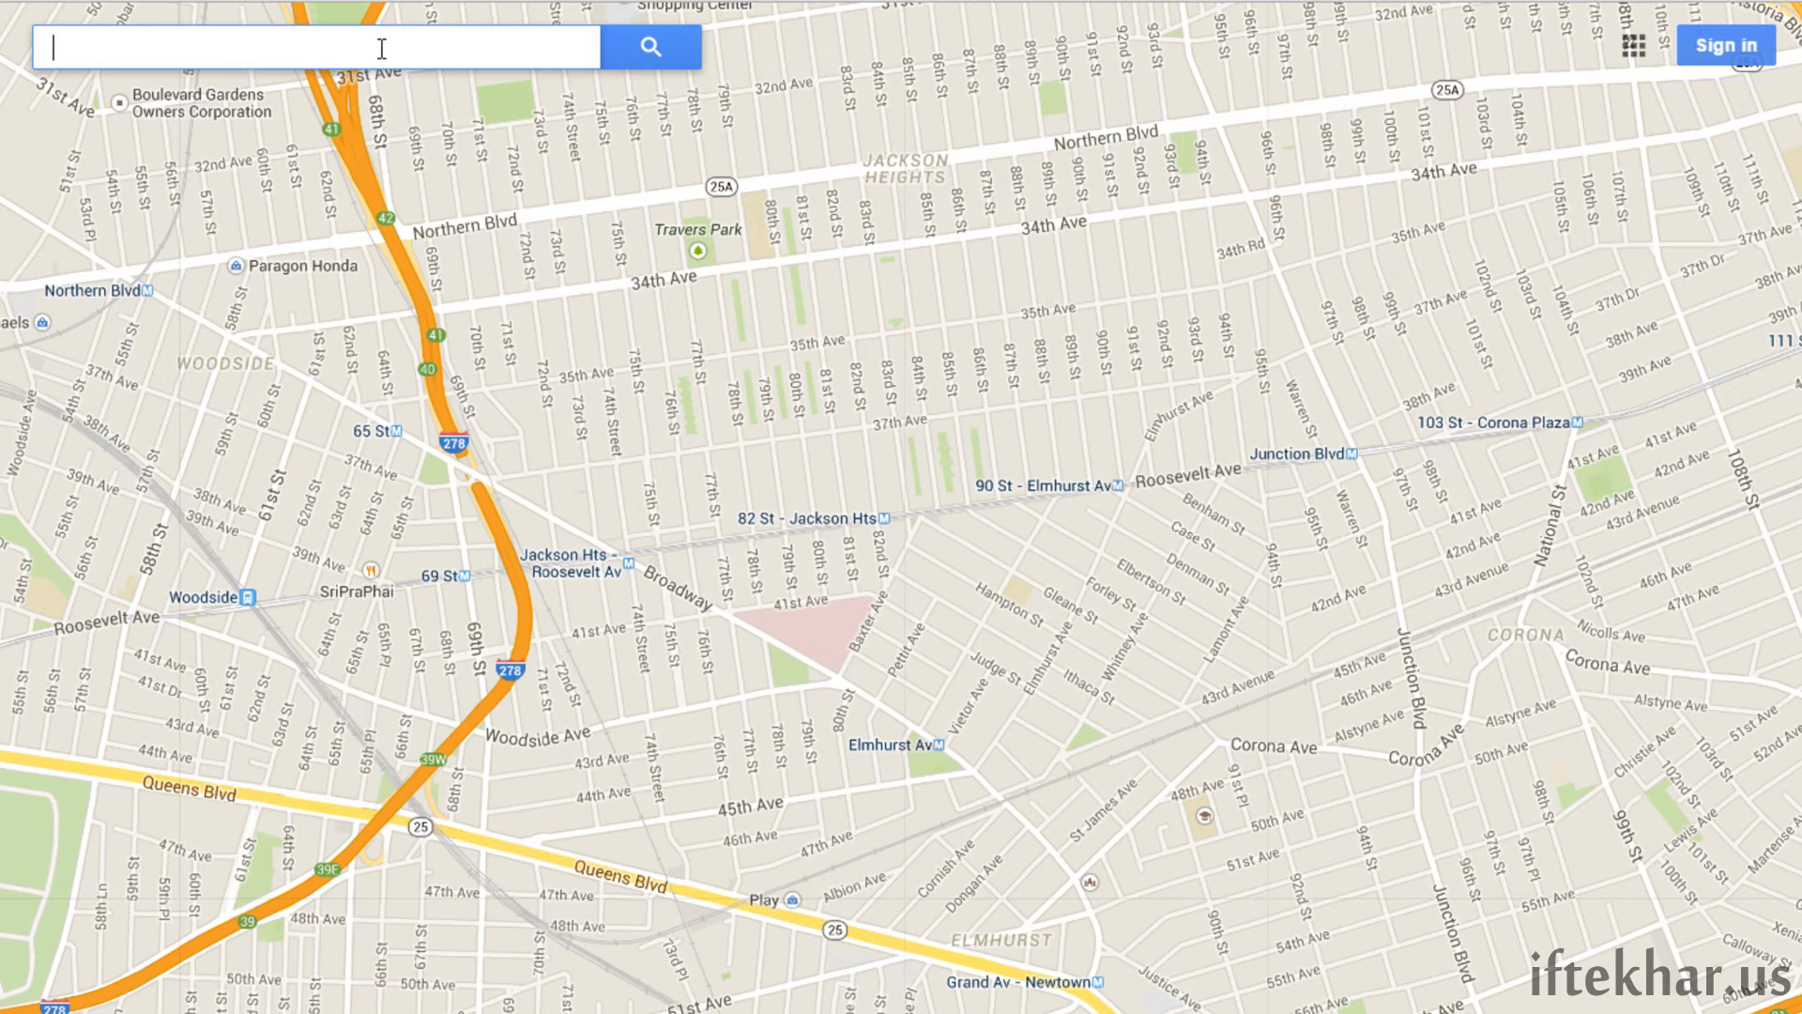
Search Maps for '140 Wall' to locate 140 Wall Street, New York, NY
text(140)
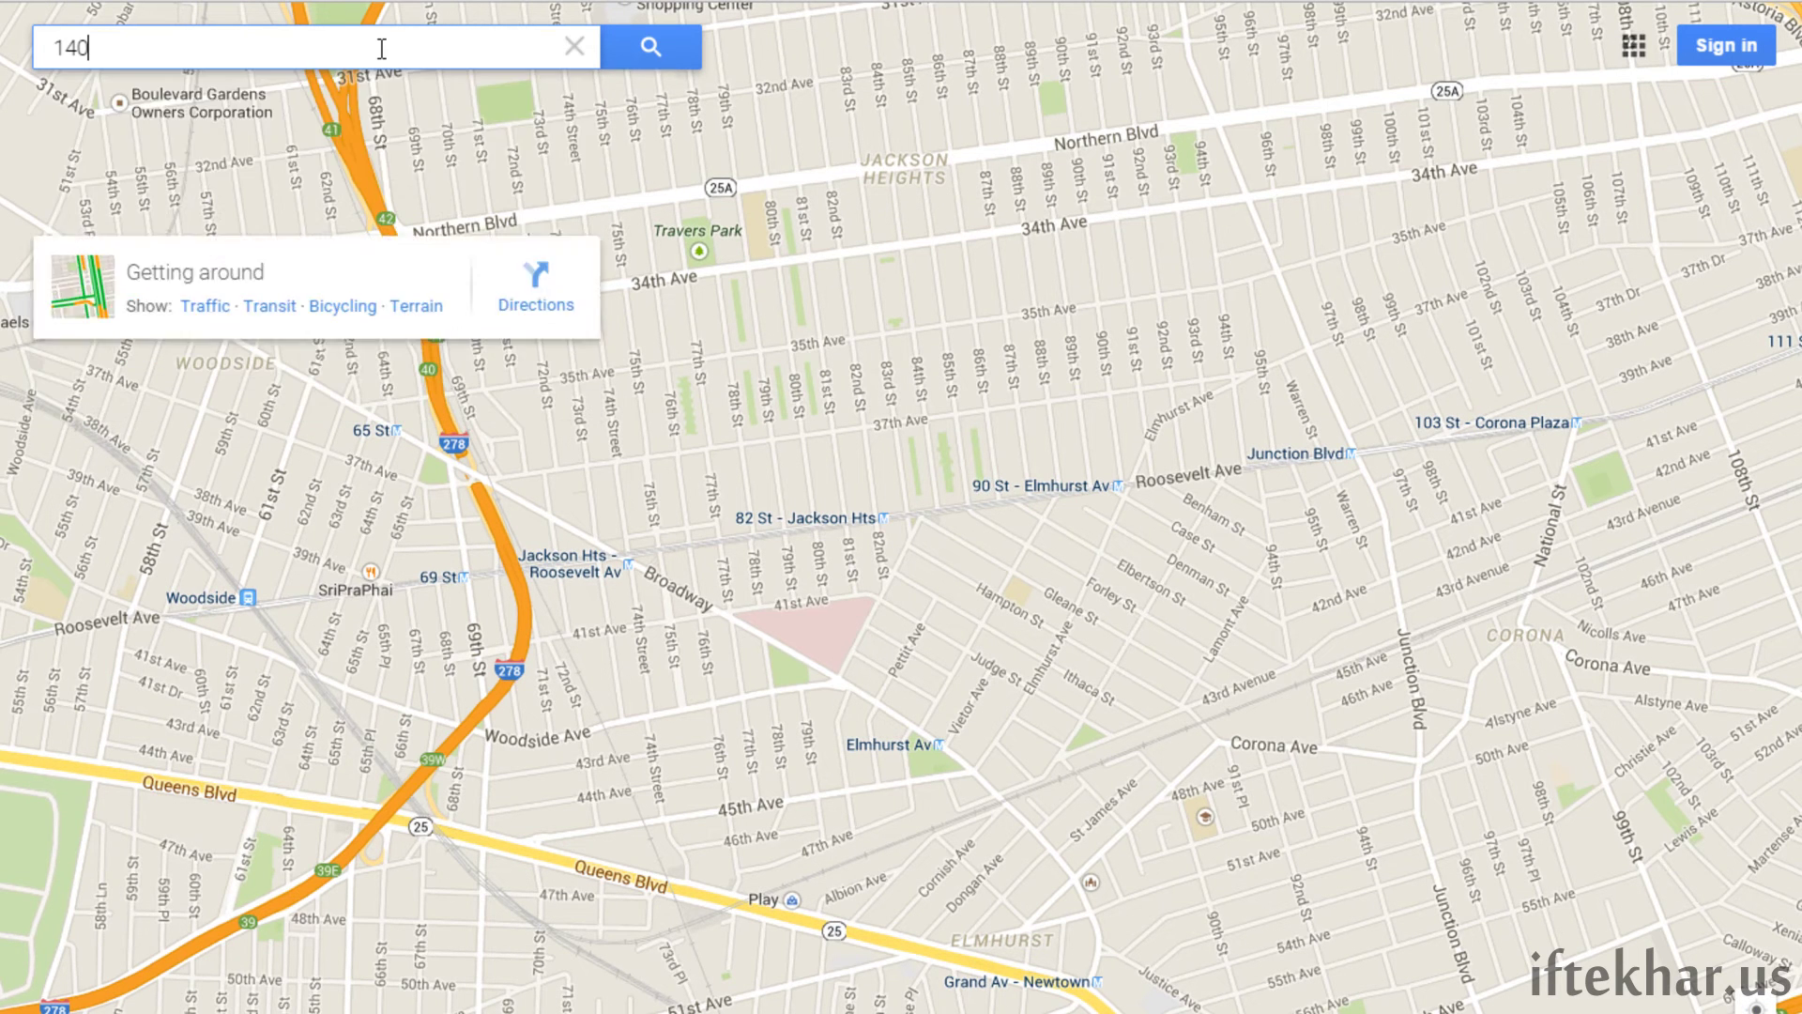
text( Wall)
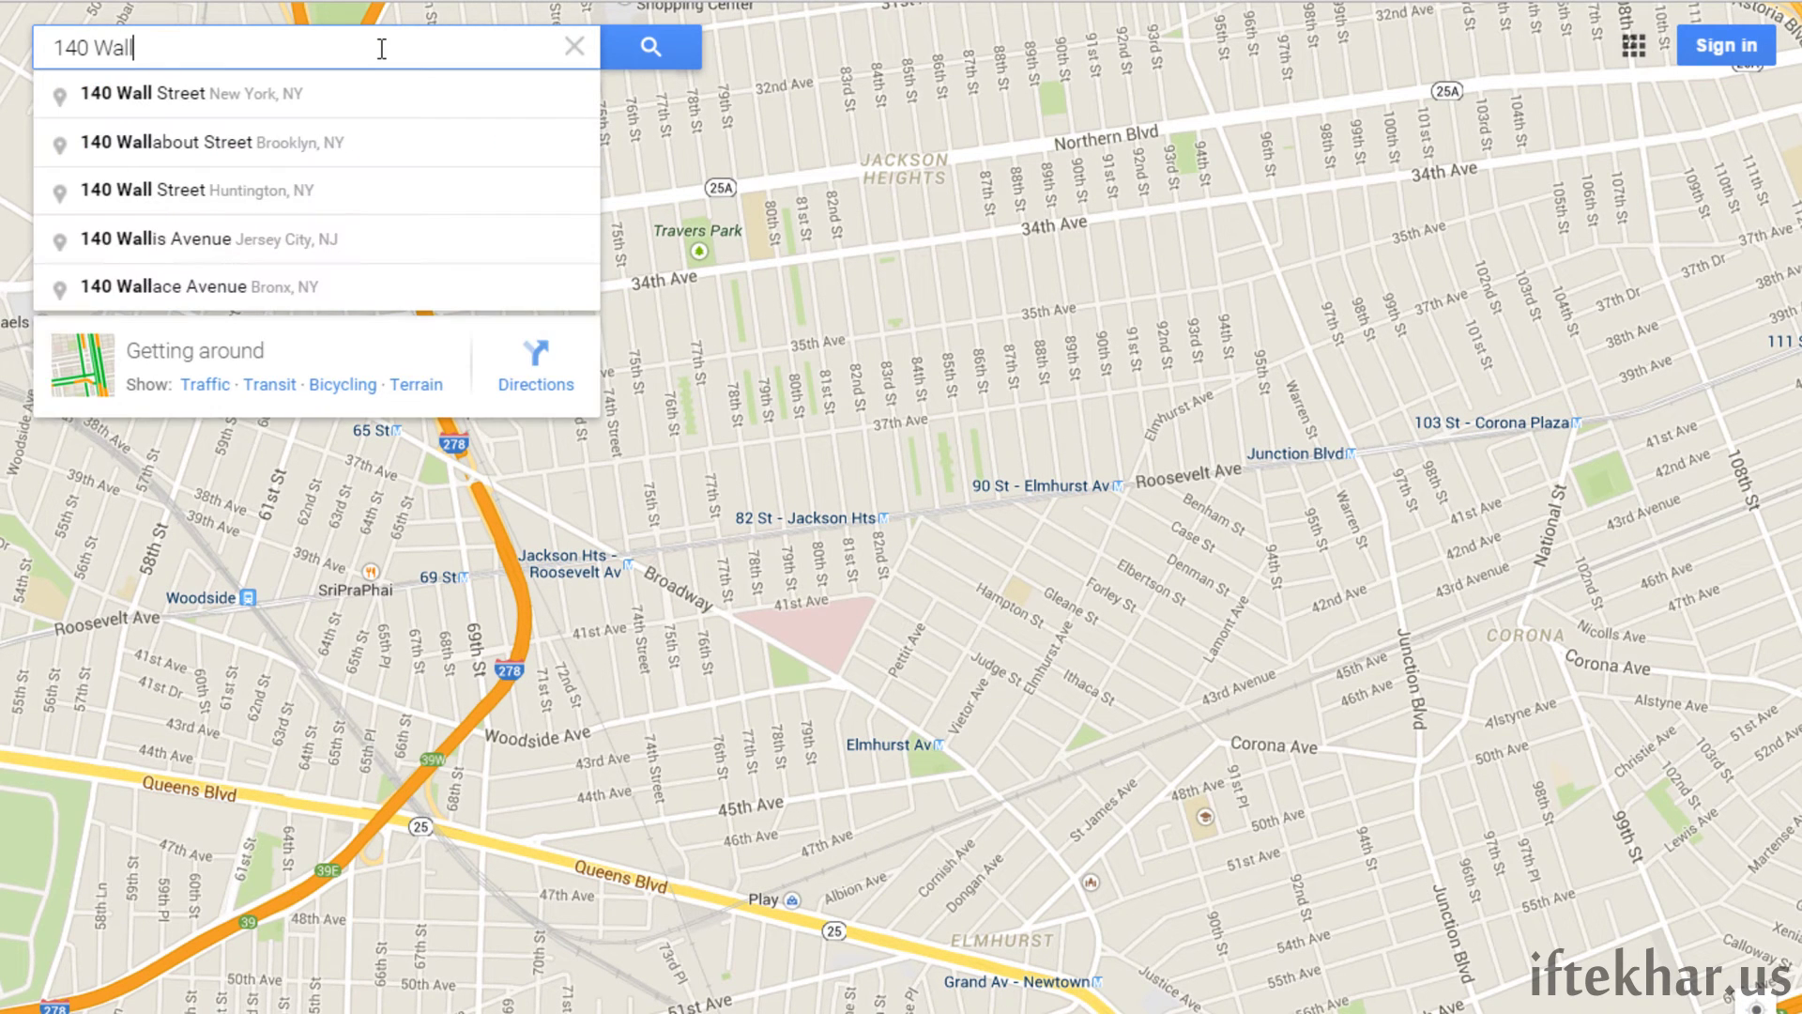
key(Return)
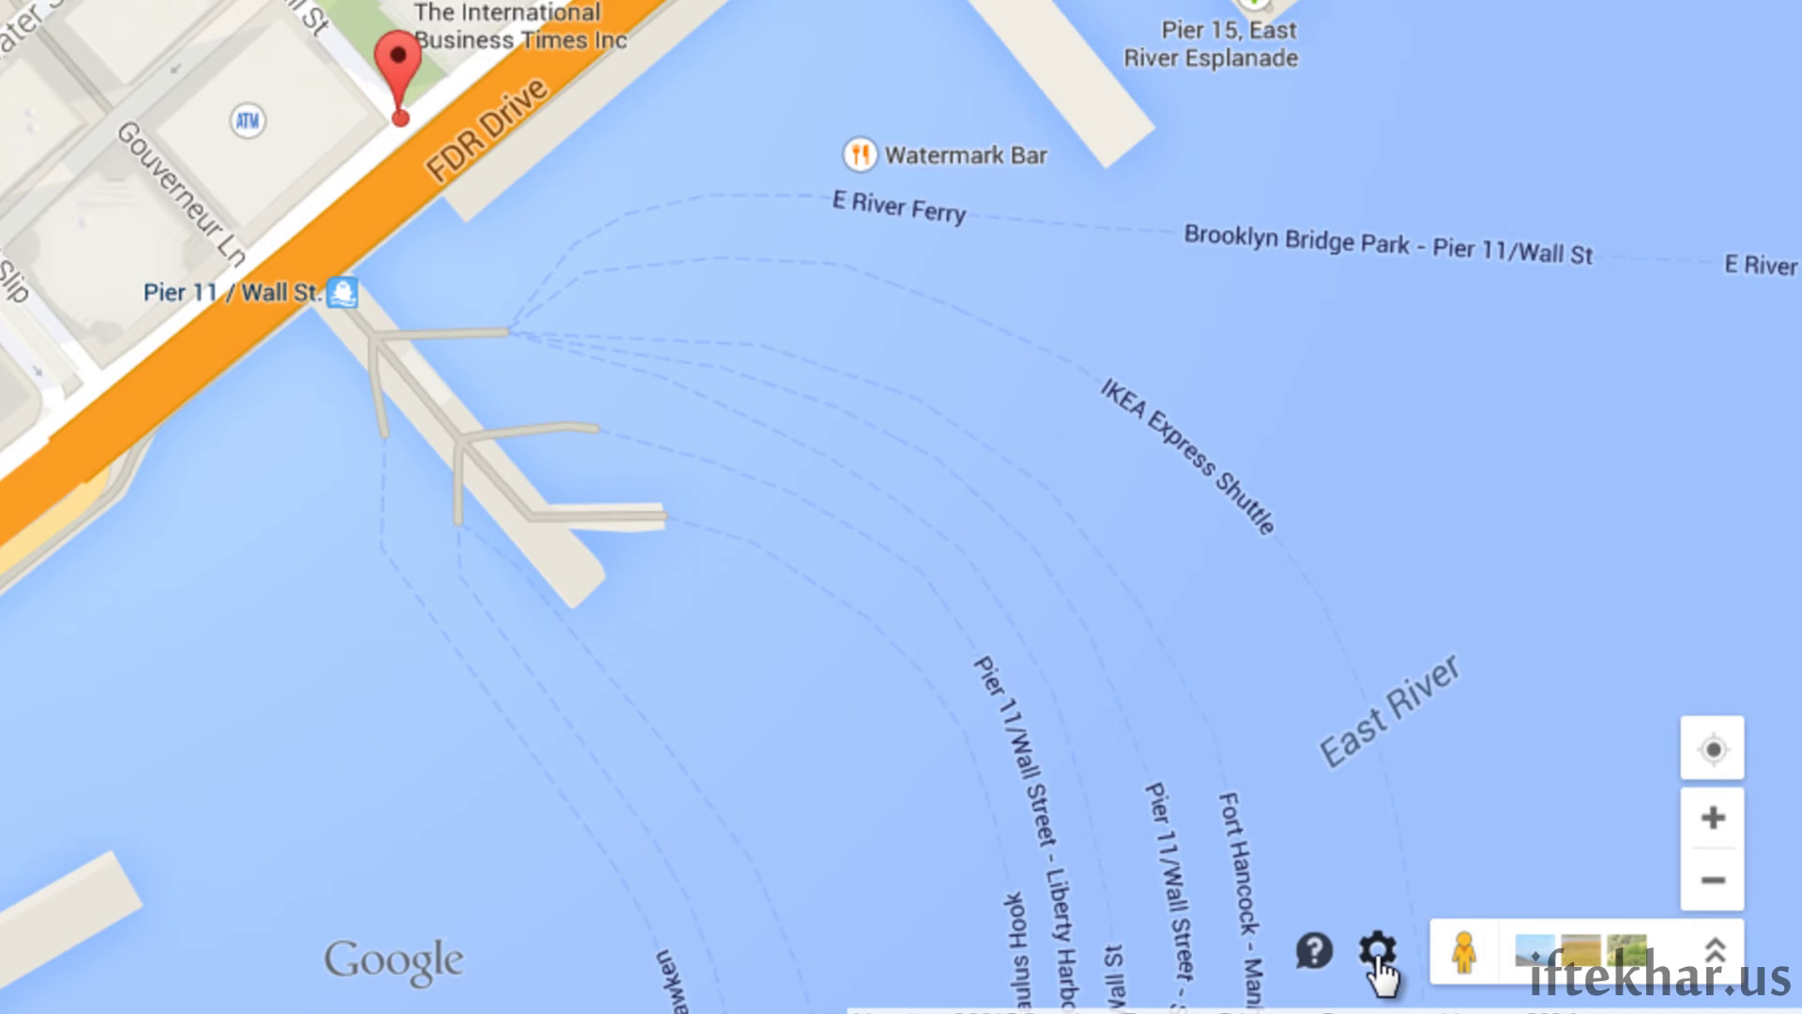
Bring up the Share or embed map dialog on its Embed map tab for 140 Wall St
click(1377, 962)
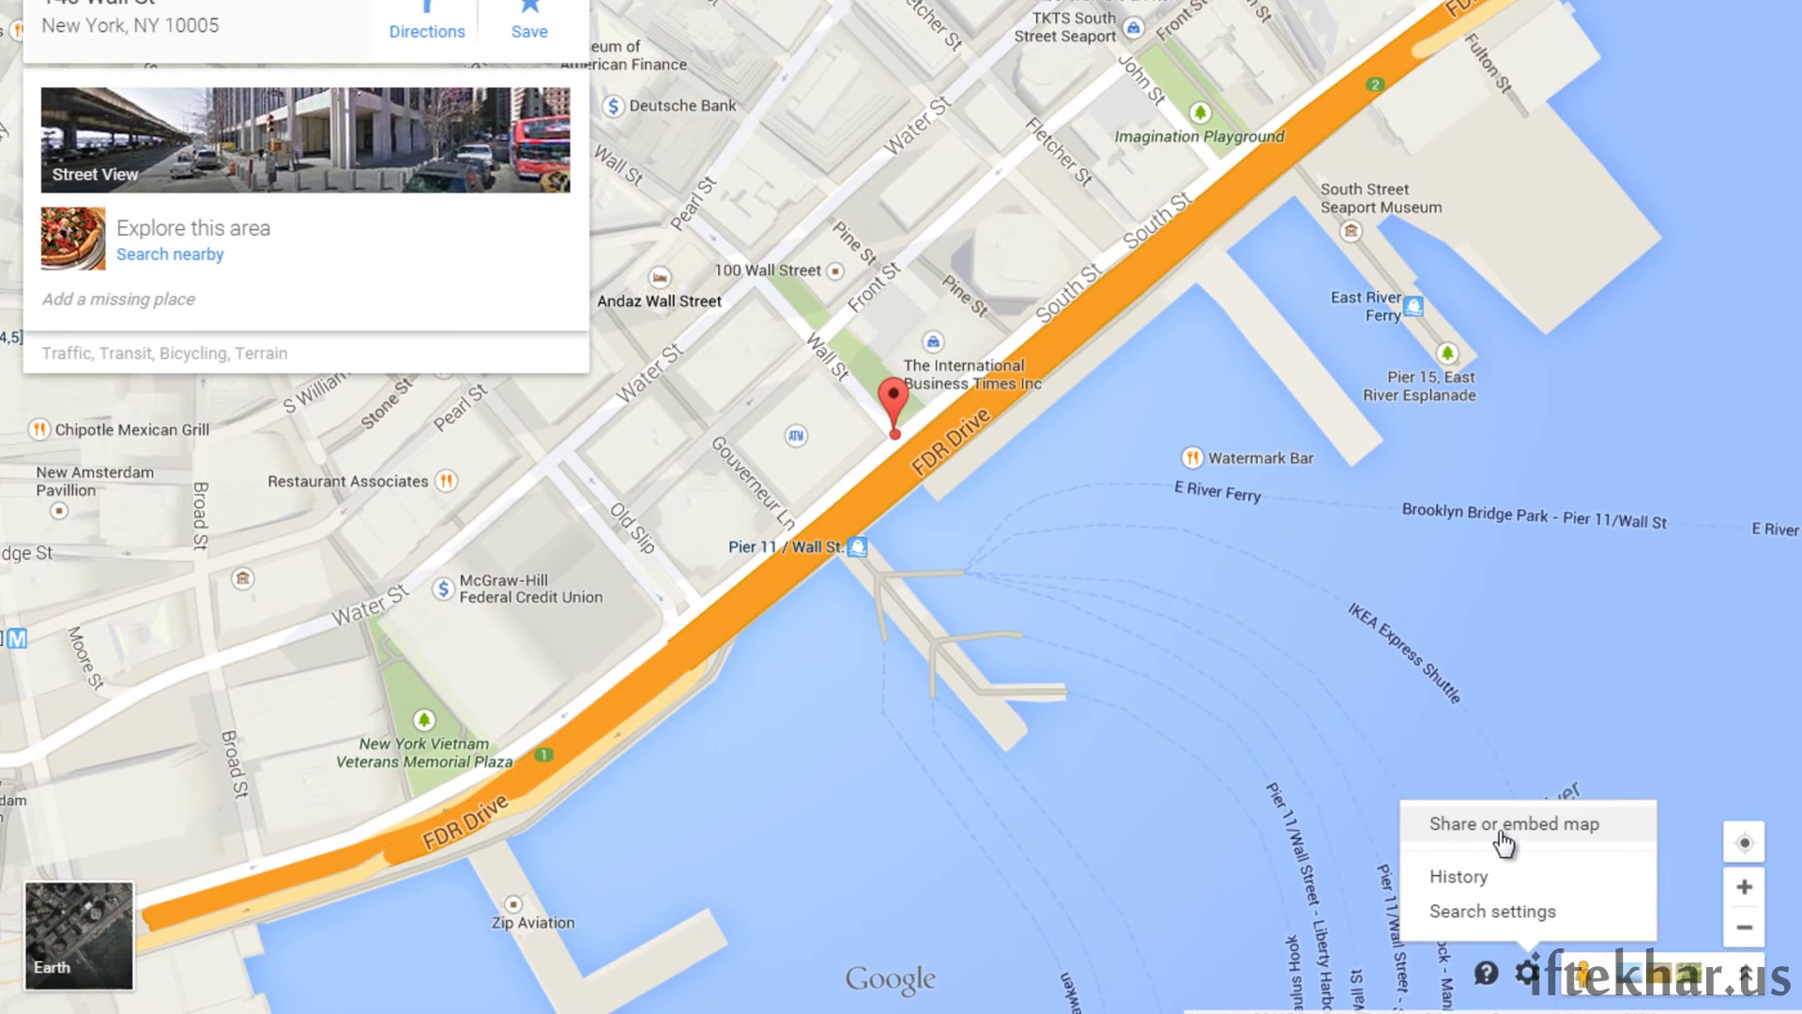
click(1499, 829)
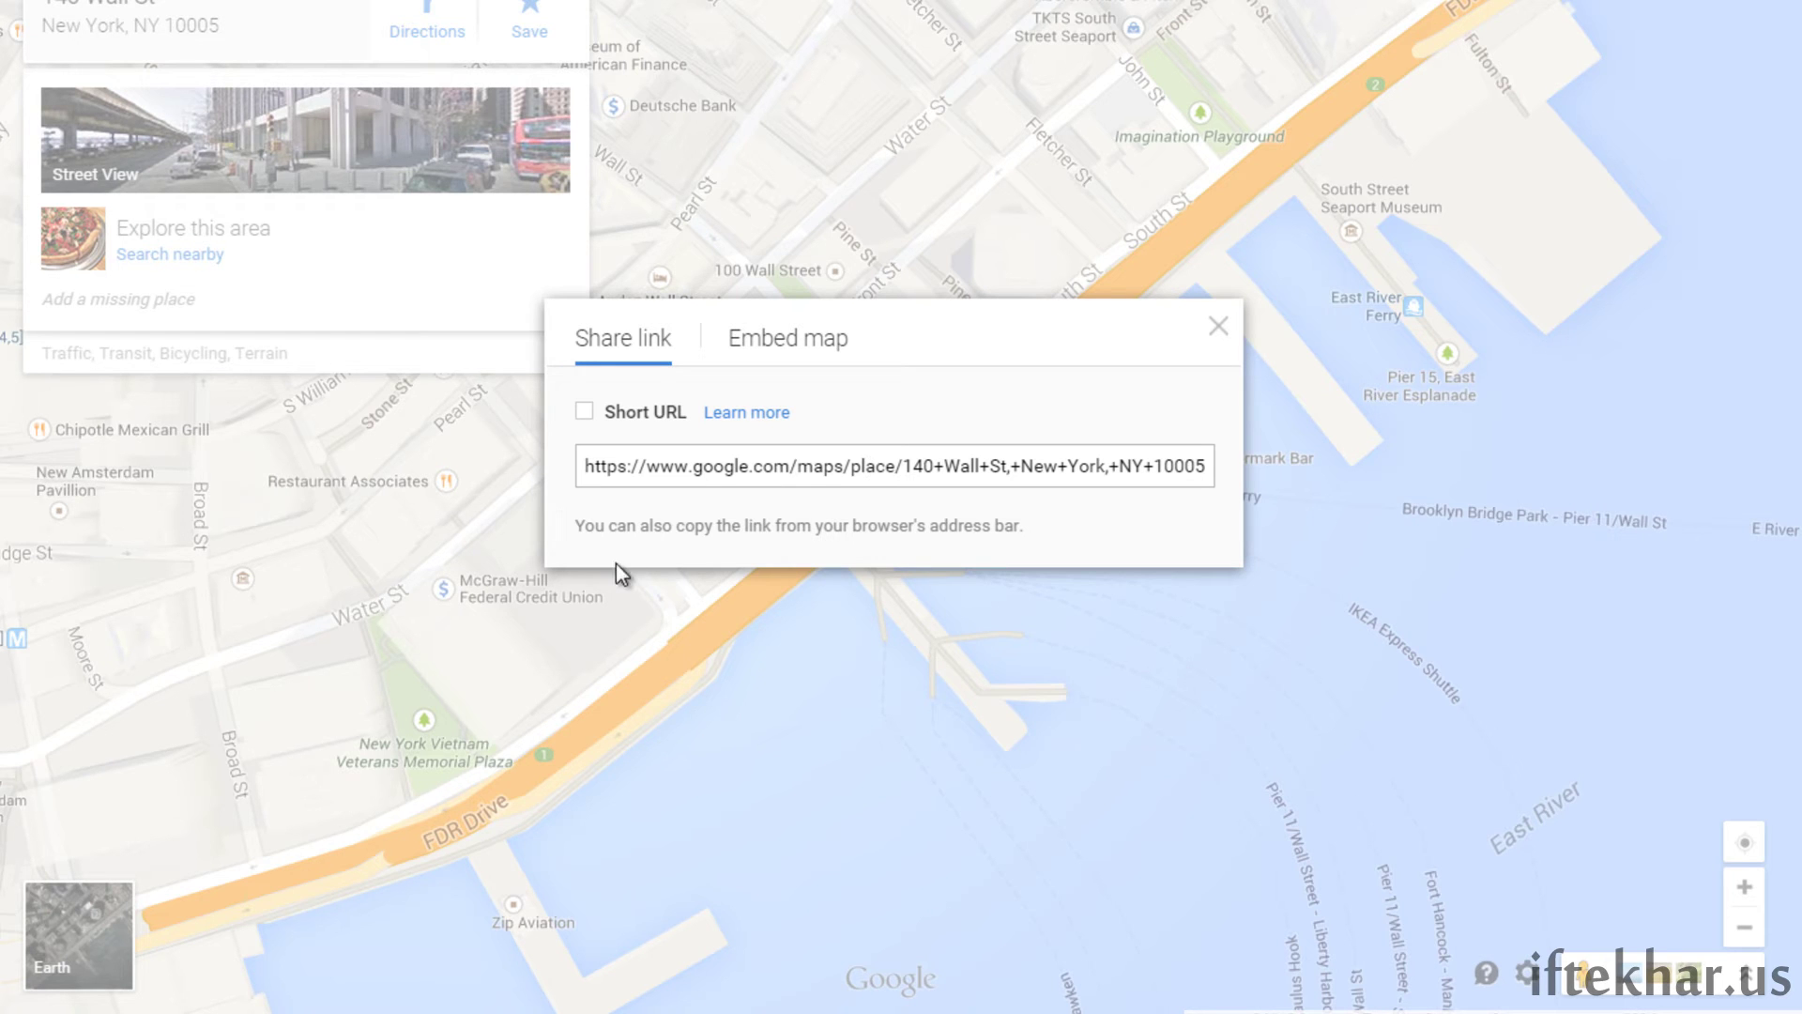
click(793, 360)
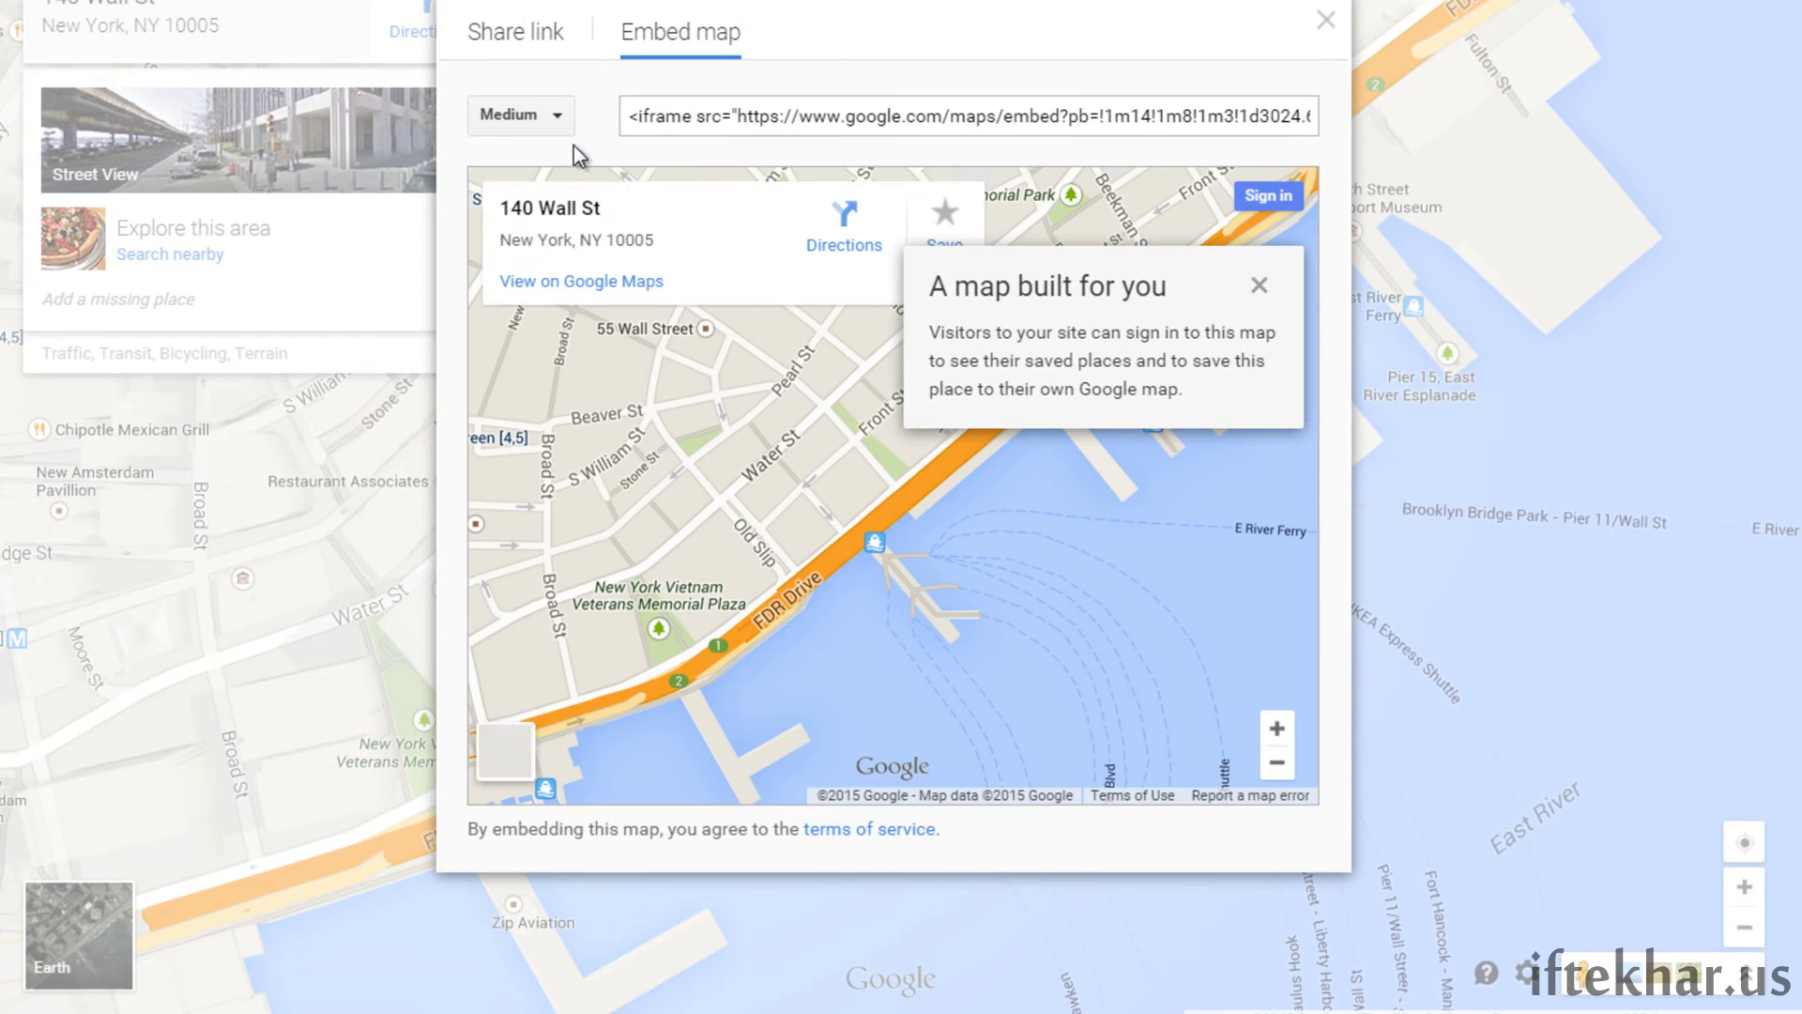
Change the embed size from Medium to Custom size, 300 wide by 300 high
click(558, 113)
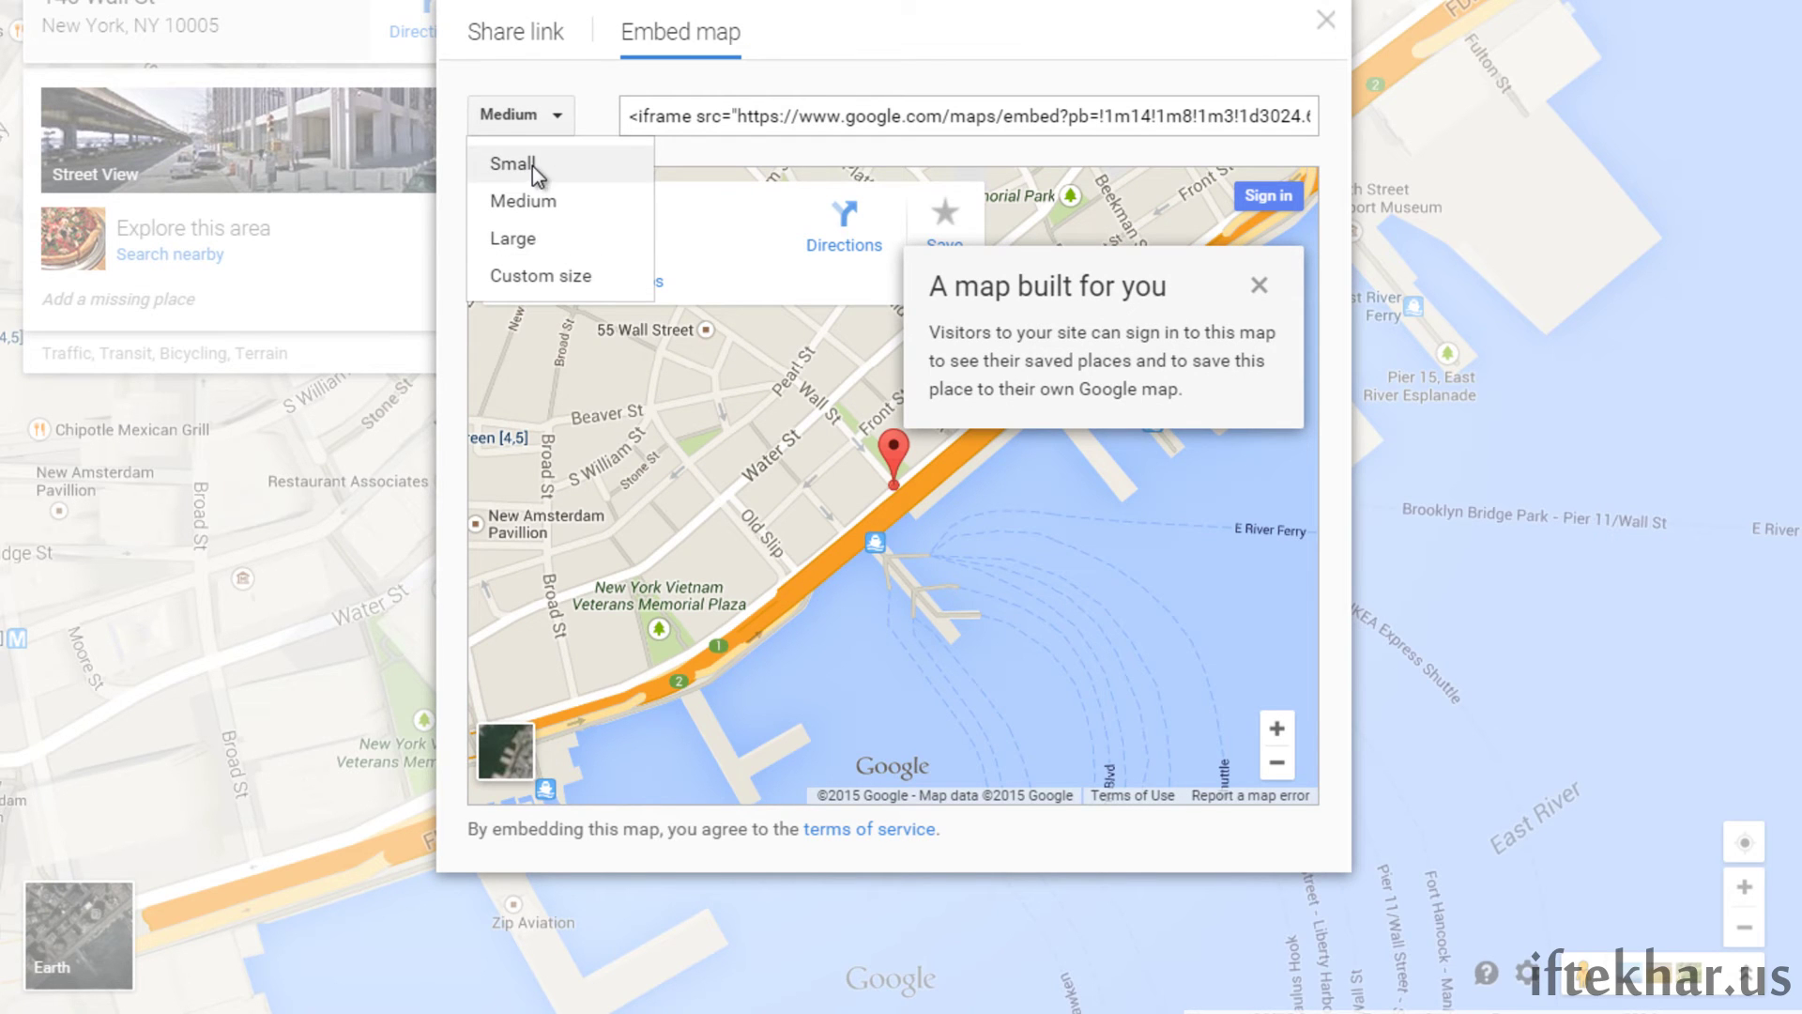
click(551, 286)
double_click(696, 413)
text(3)
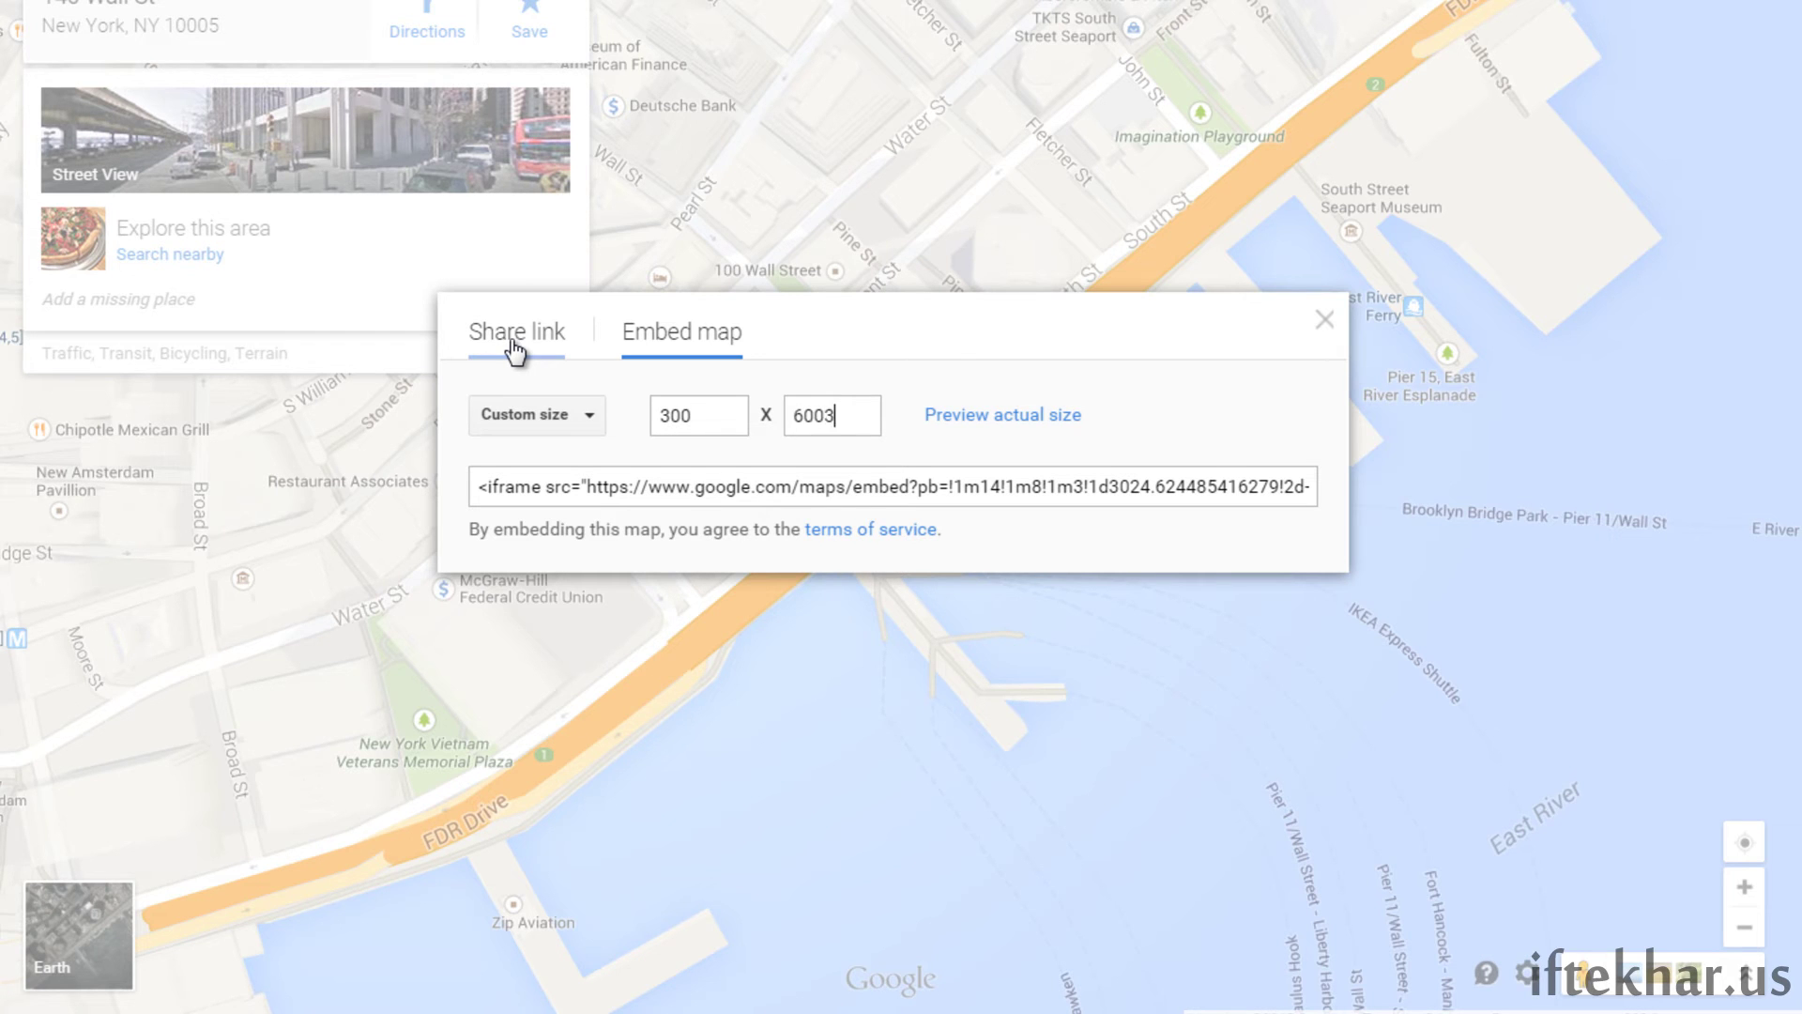
key(Tab)
text(300)
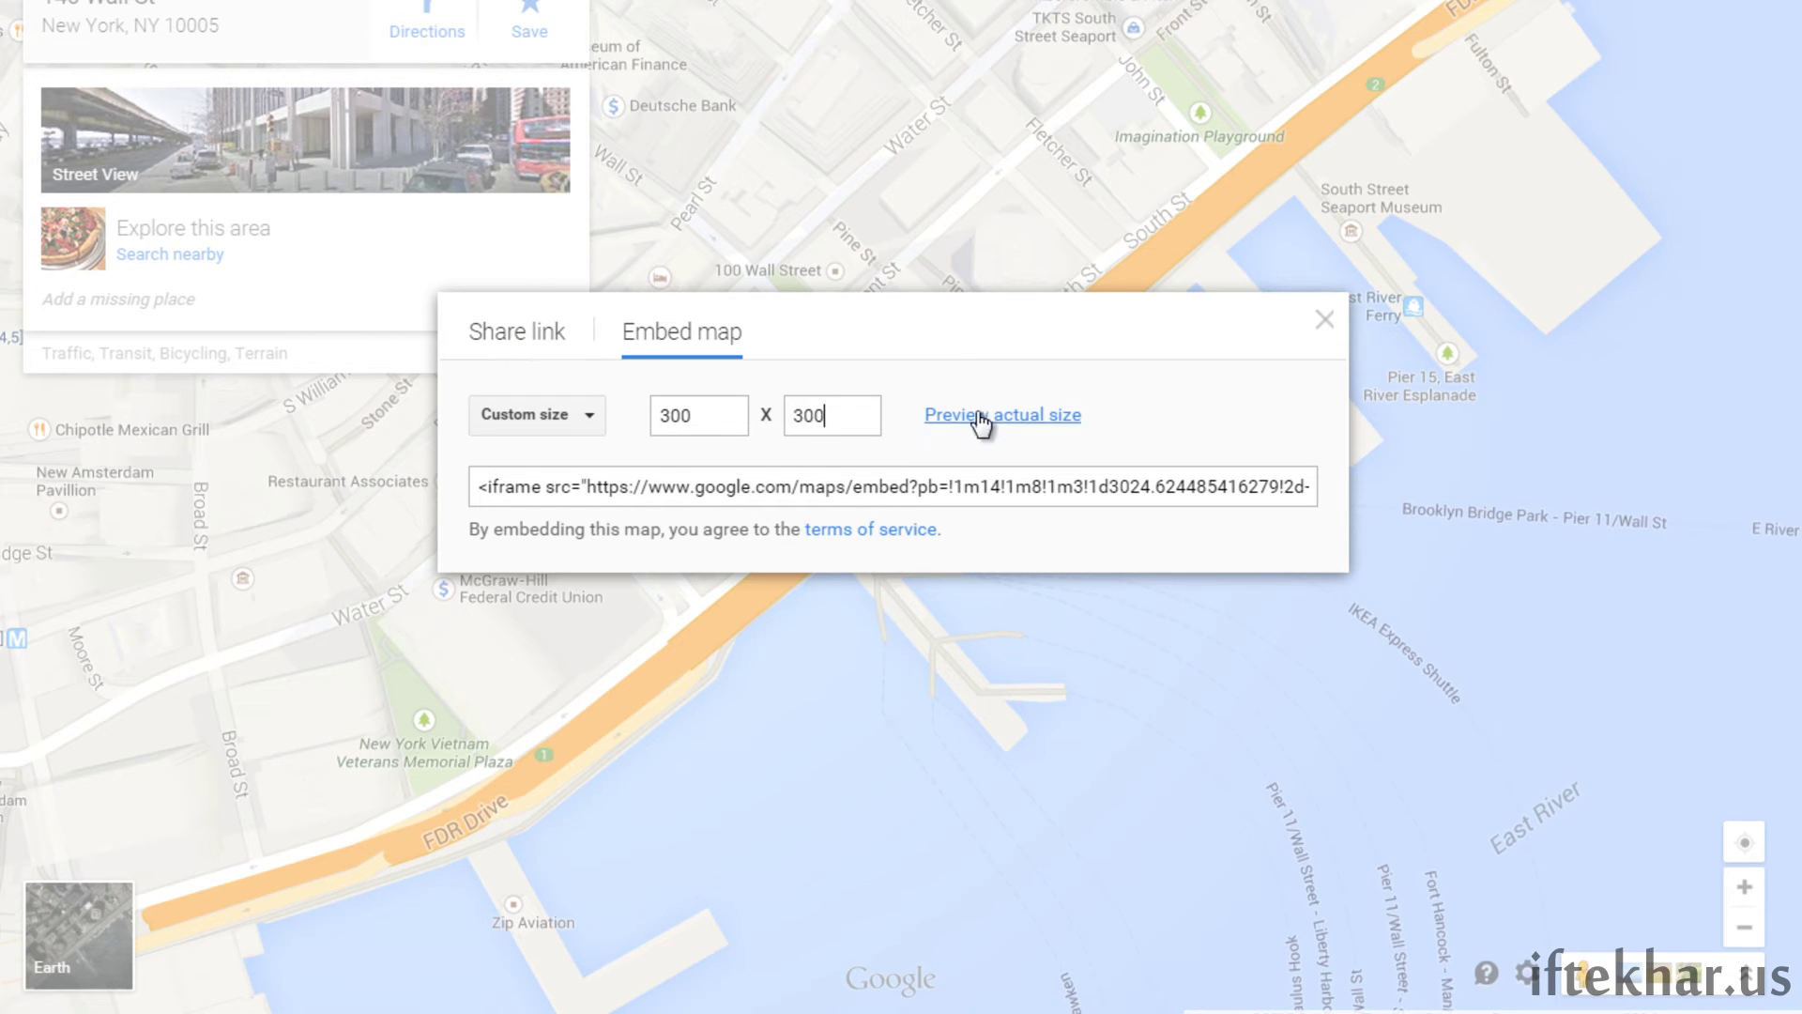
Preview the 300 x 300 map at actual size, enlarging the preview window
click(1021, 419)
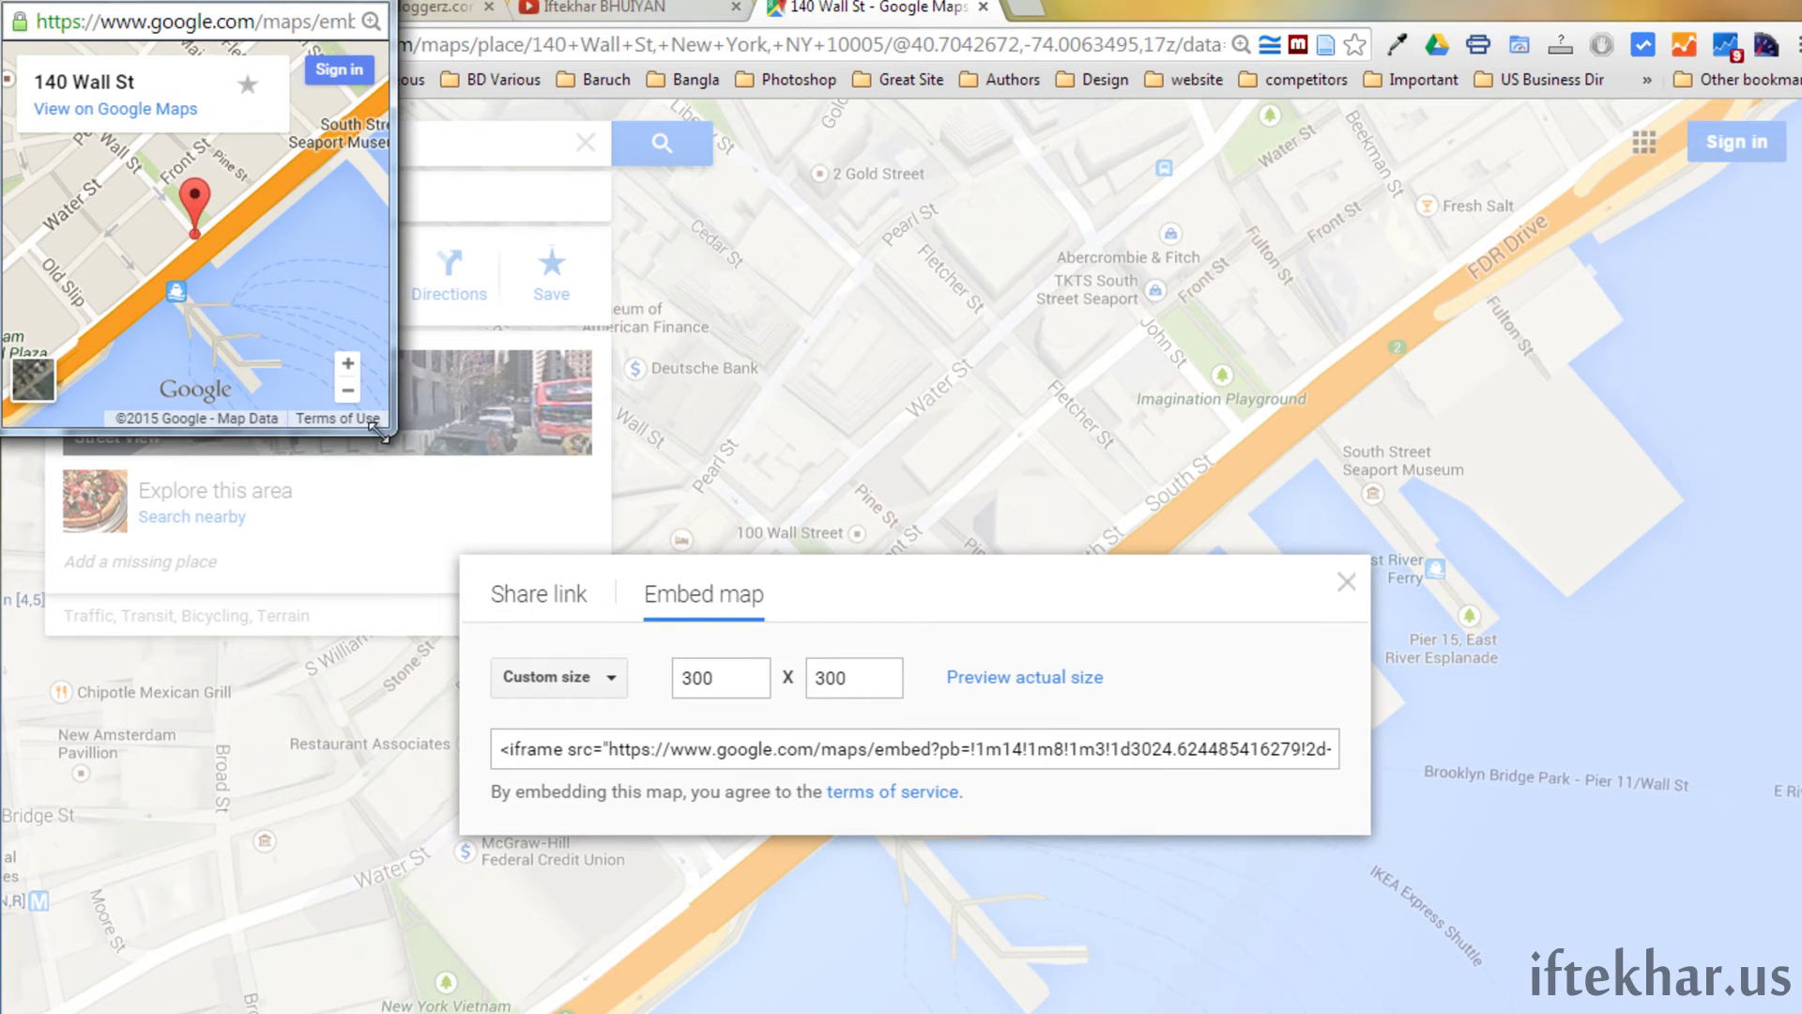
drag(380, 427, 433, 476)
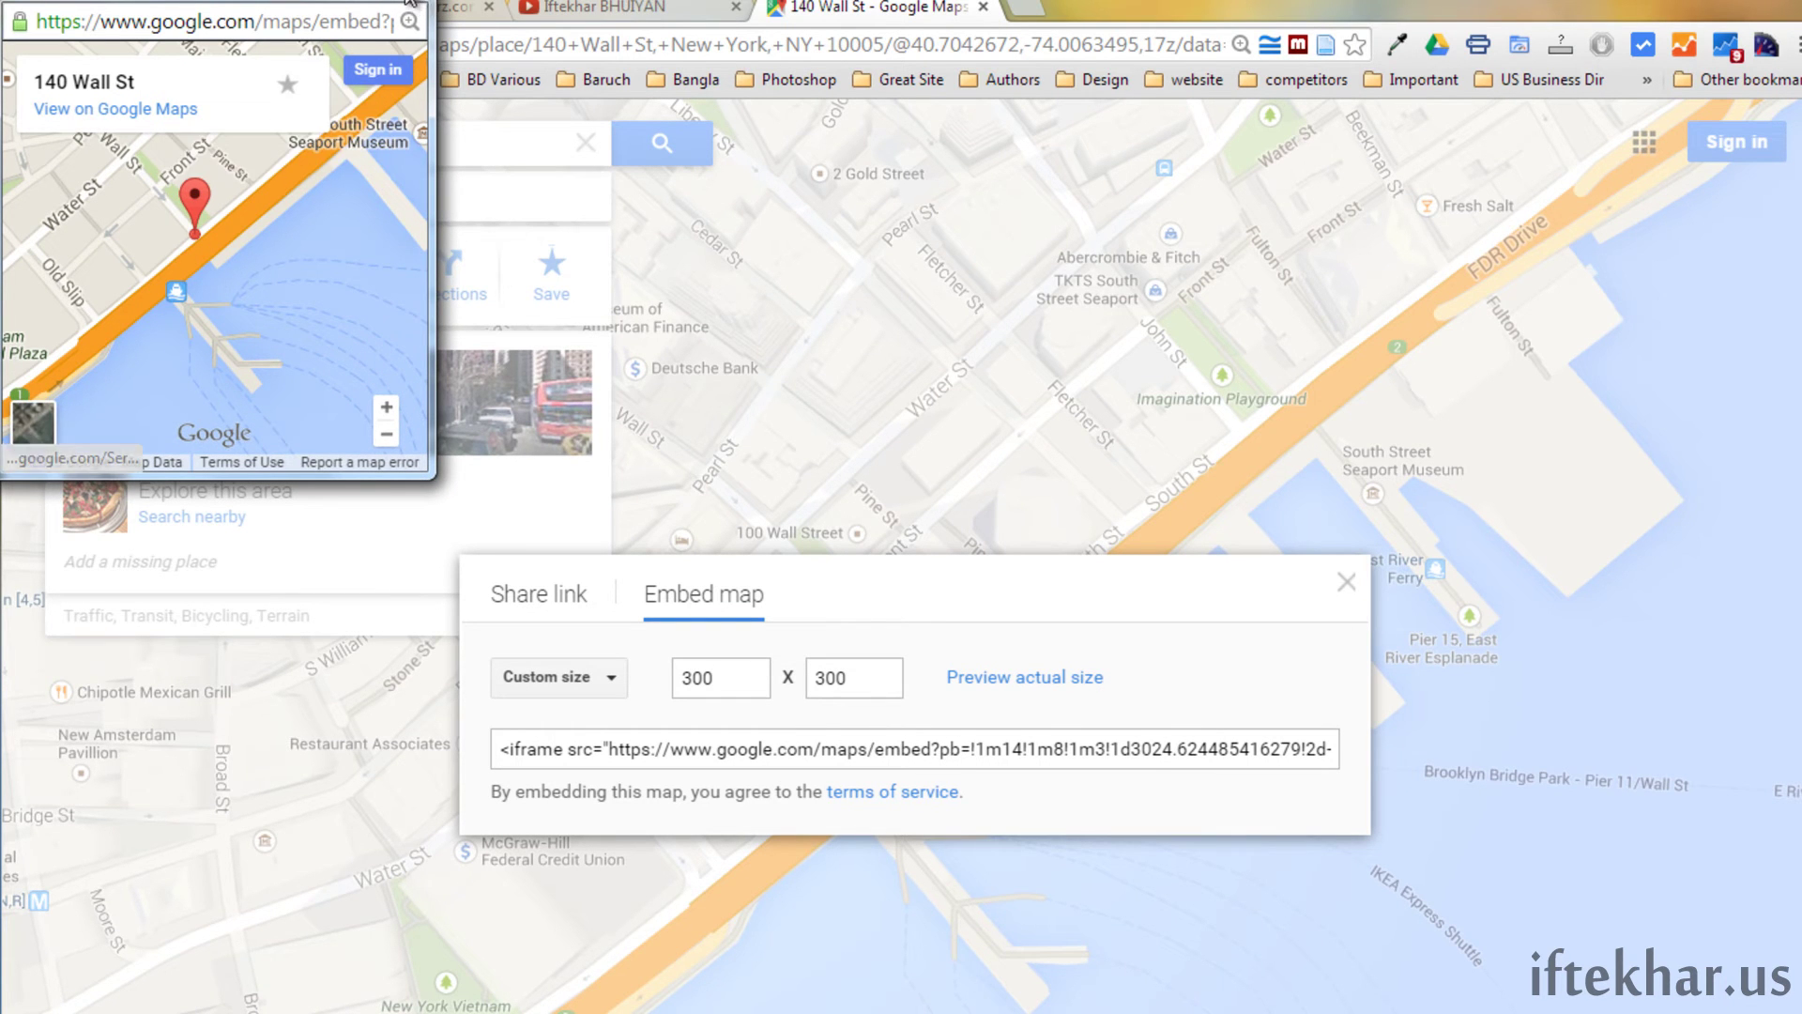
click(568, 281)
Copy the full iframe embed code and switch to Notepad++
click(862, 762)
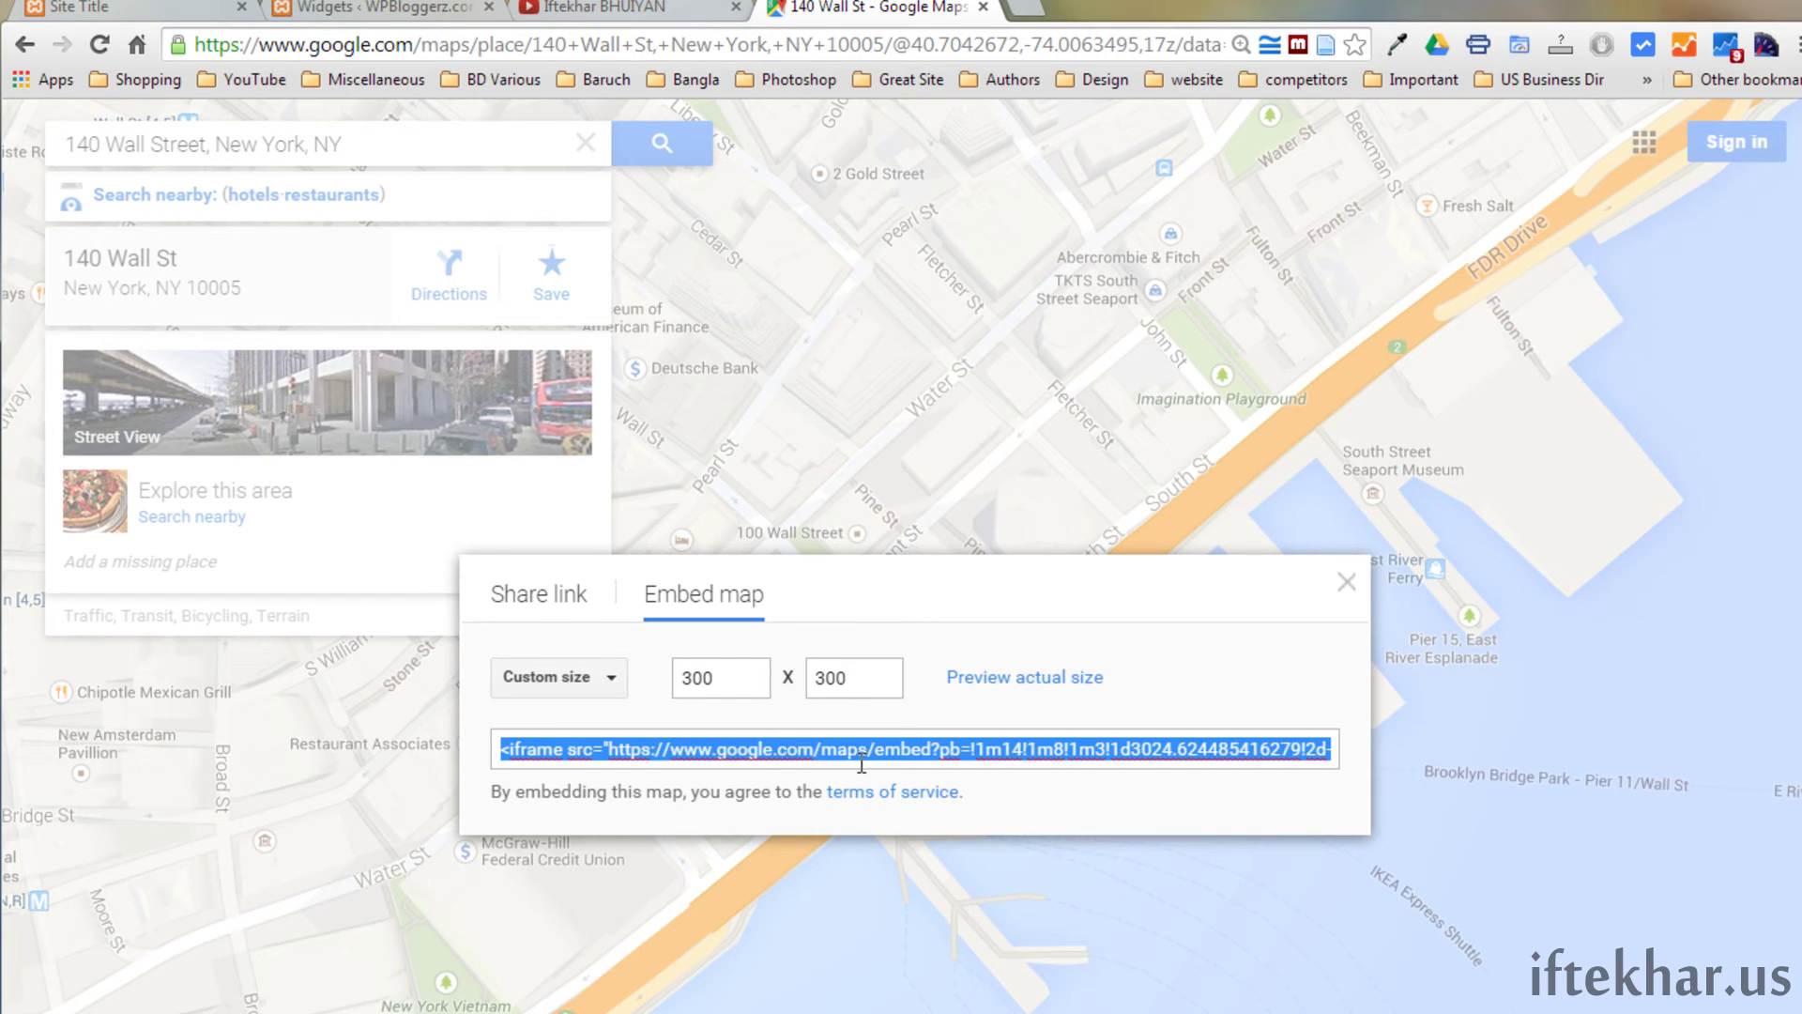
right_click(863, 751)
click(938, 875)
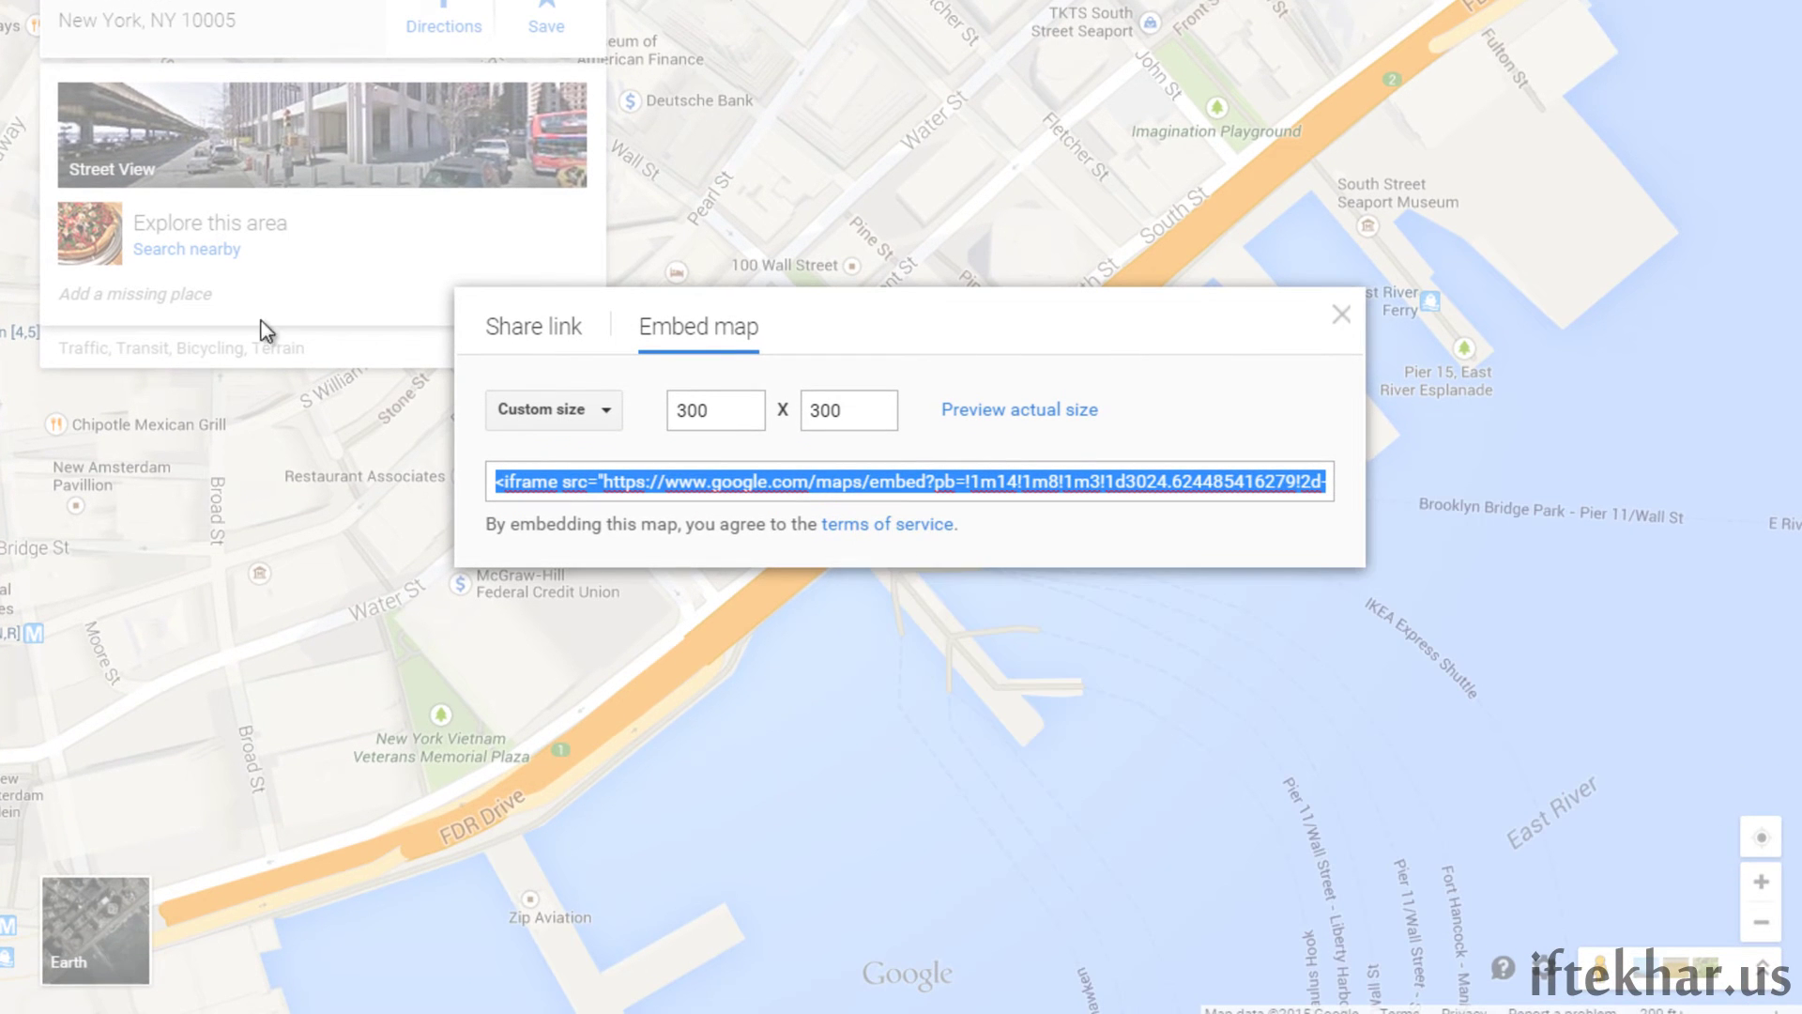
key(alt+Tab)
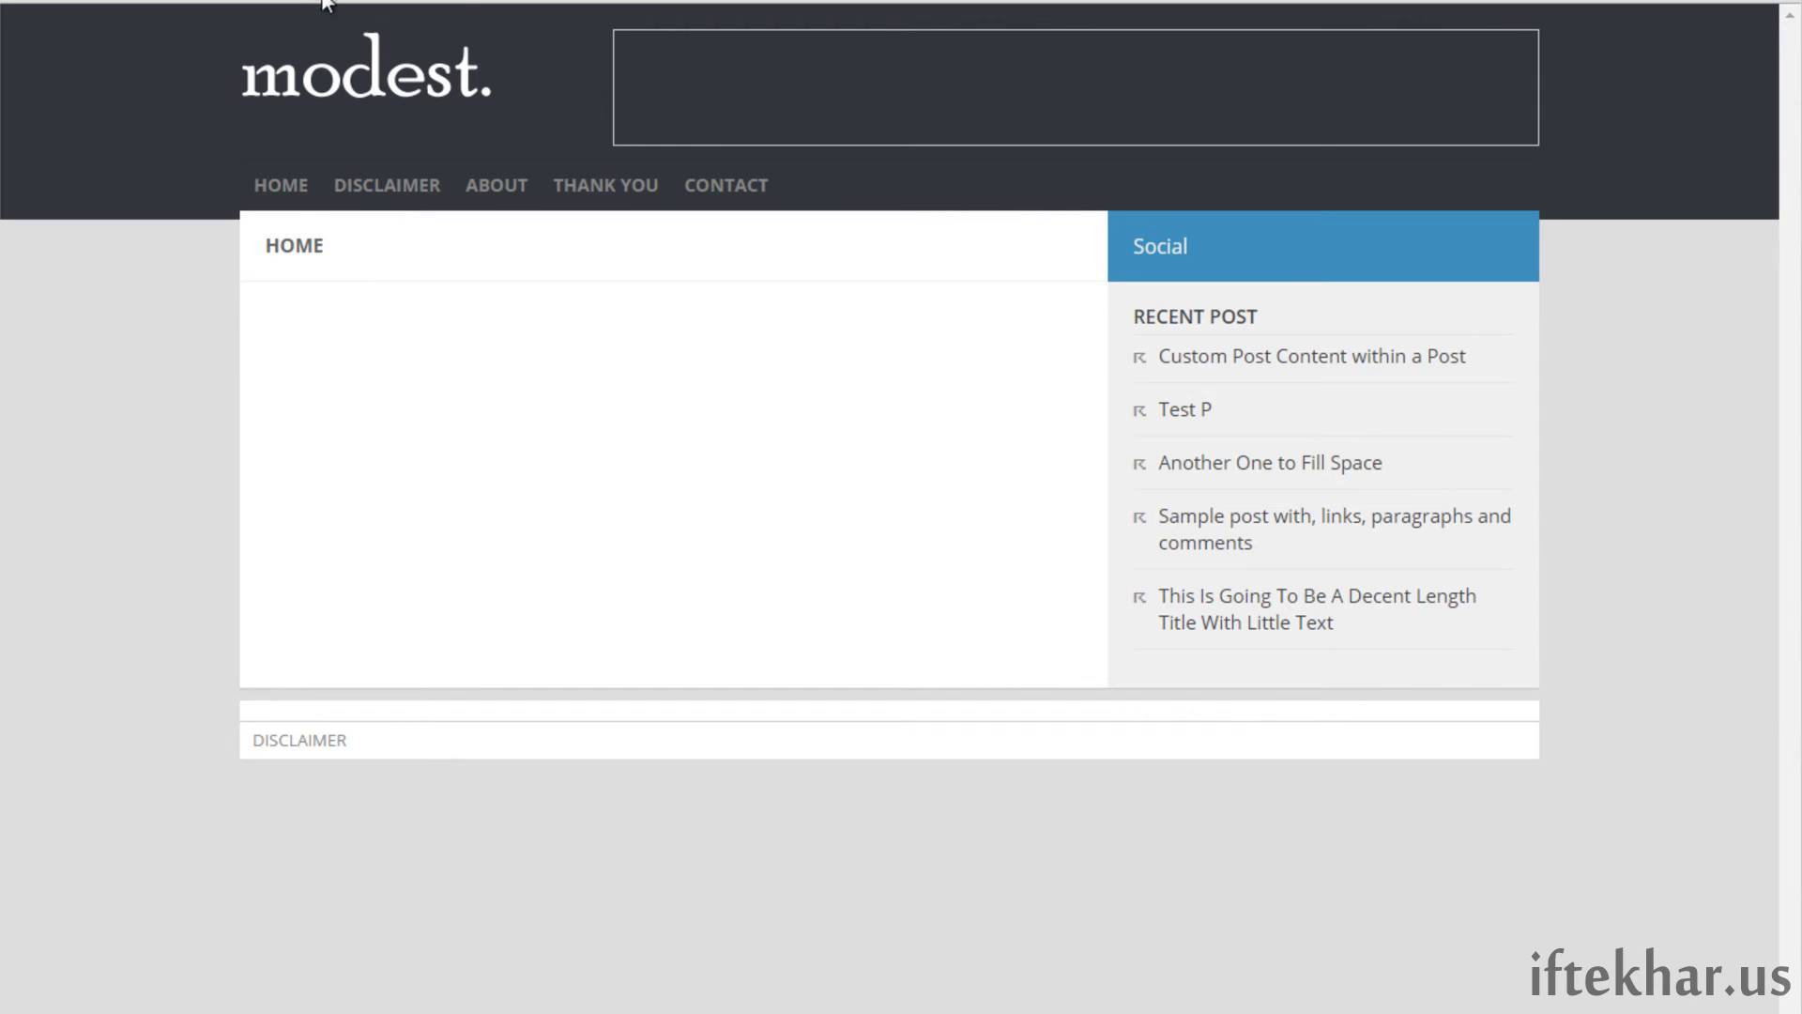
Open index.html from xampp\htdocs\fb in the browser, then return to its Notepad++ source
key(alt+Tab)
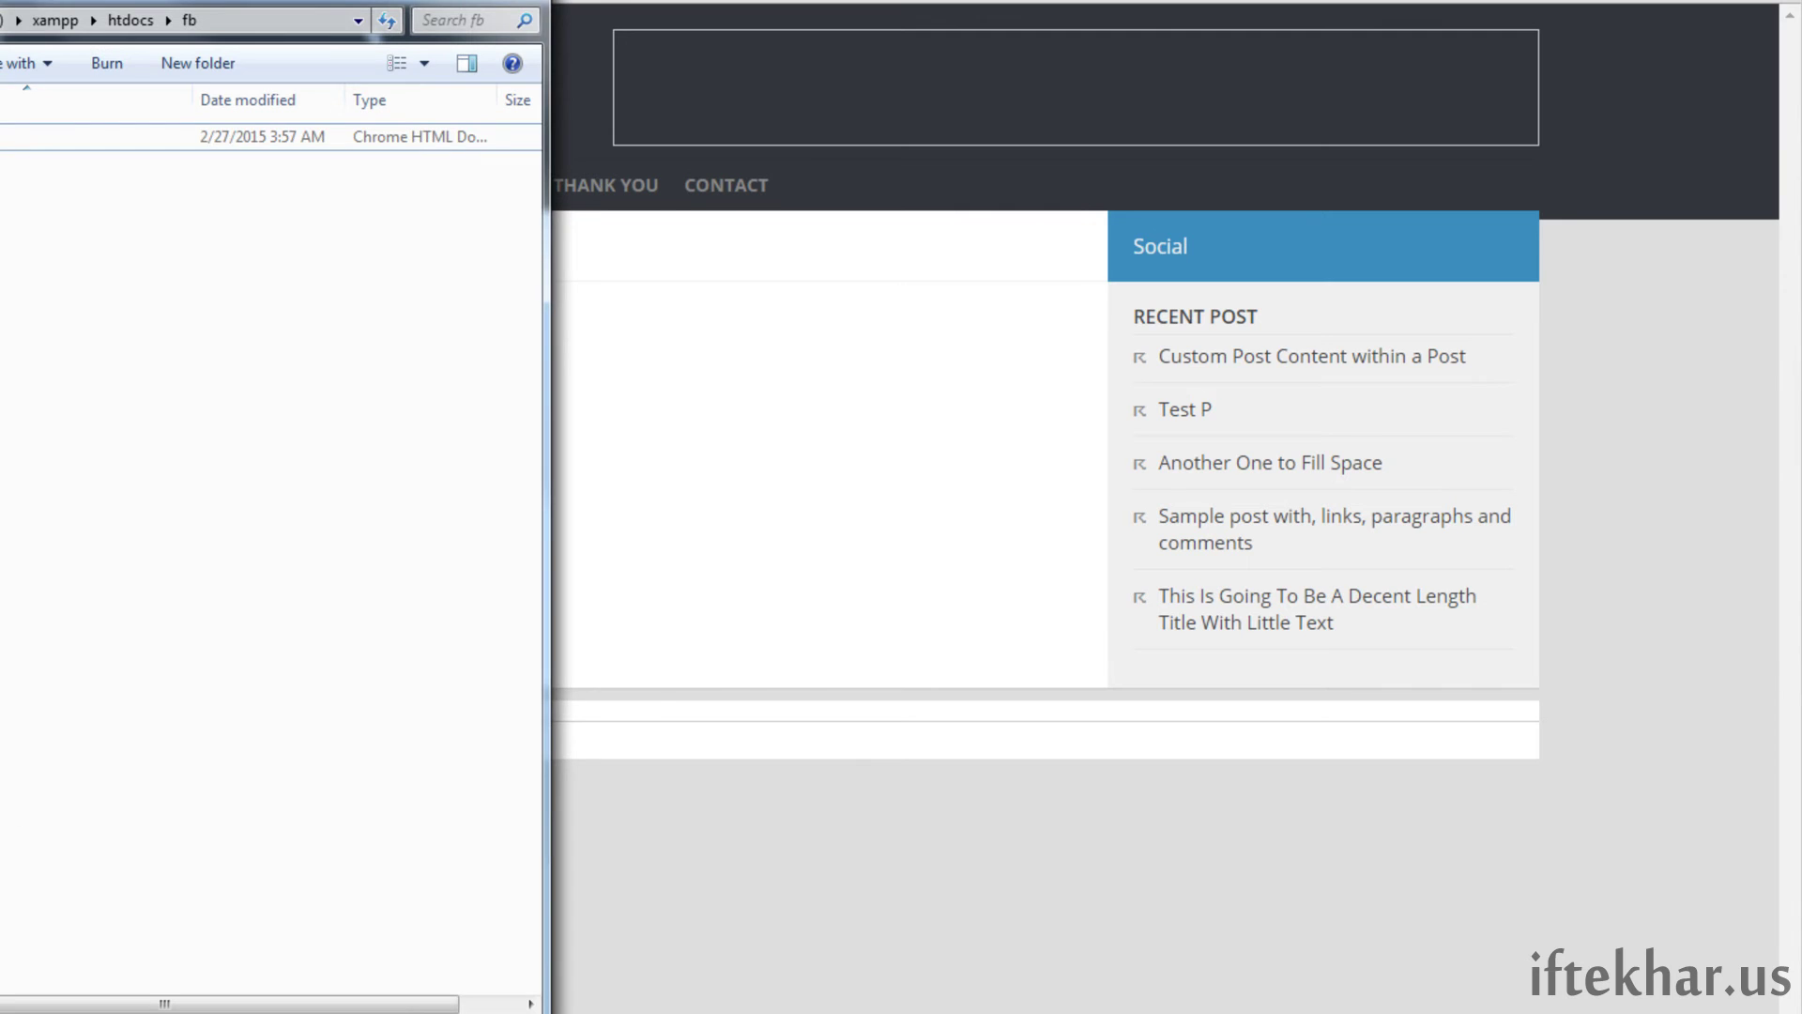
key(Return)
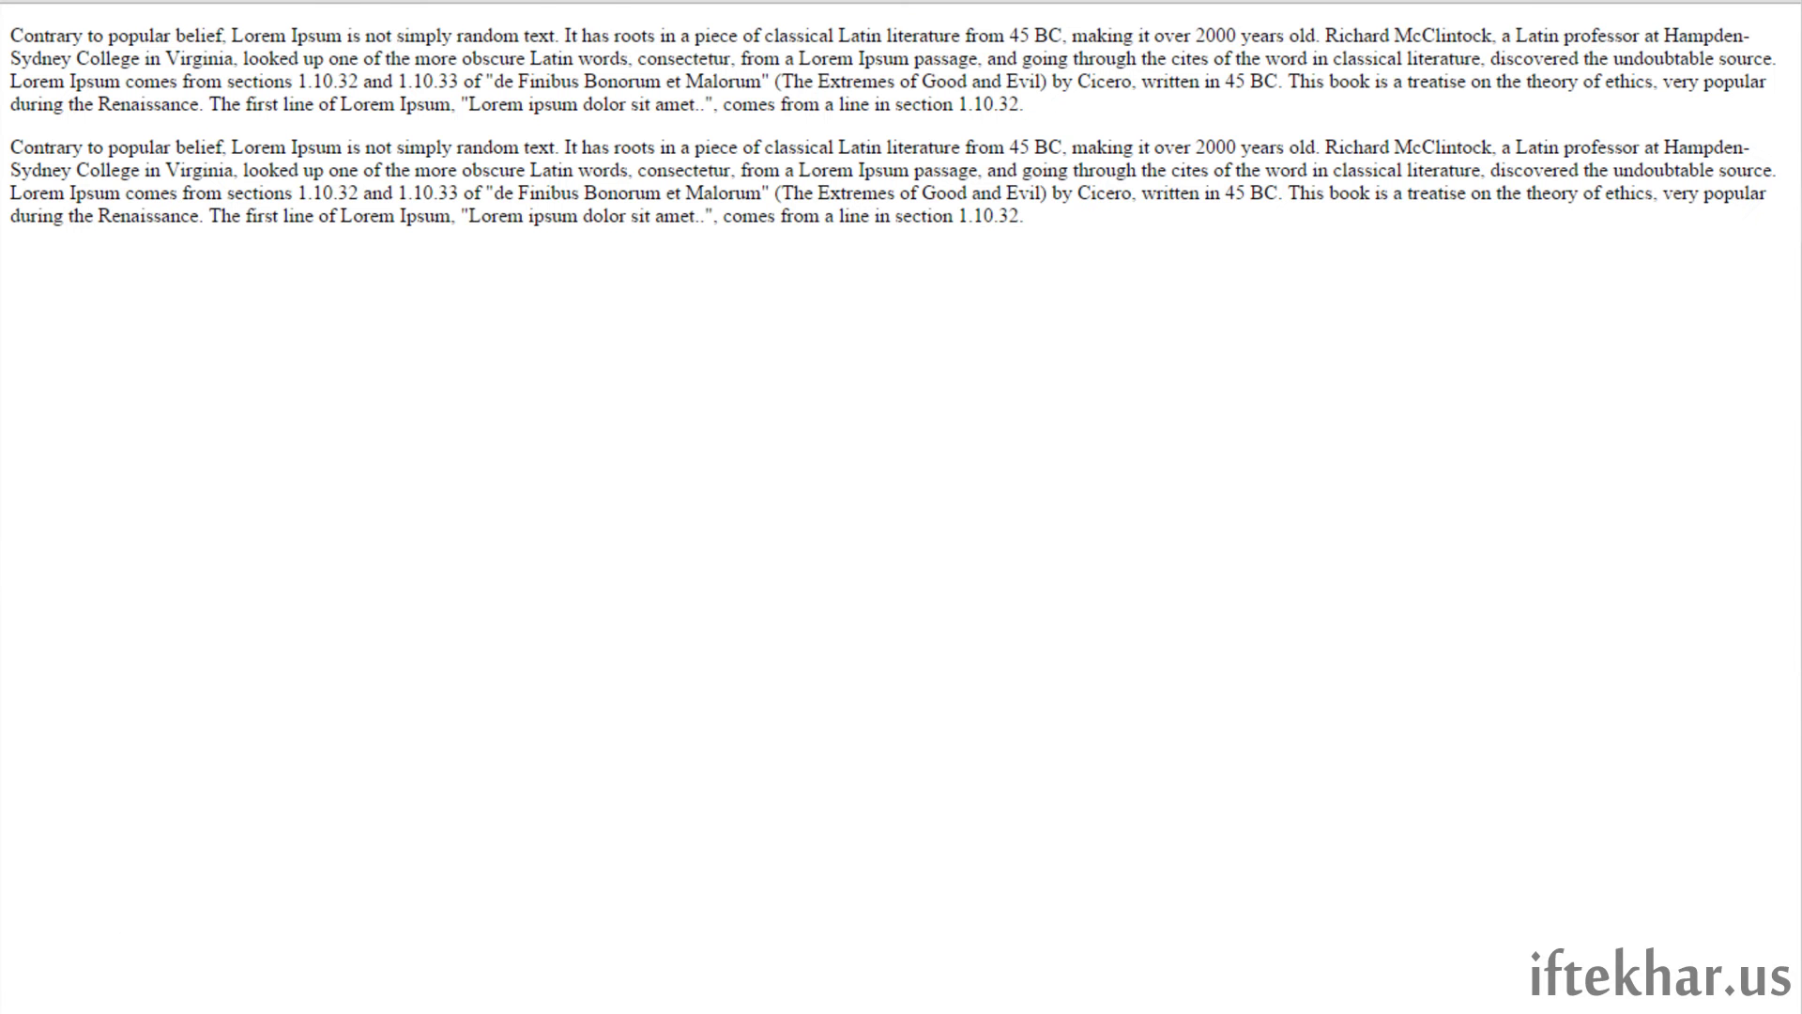
key(alt+Tab)
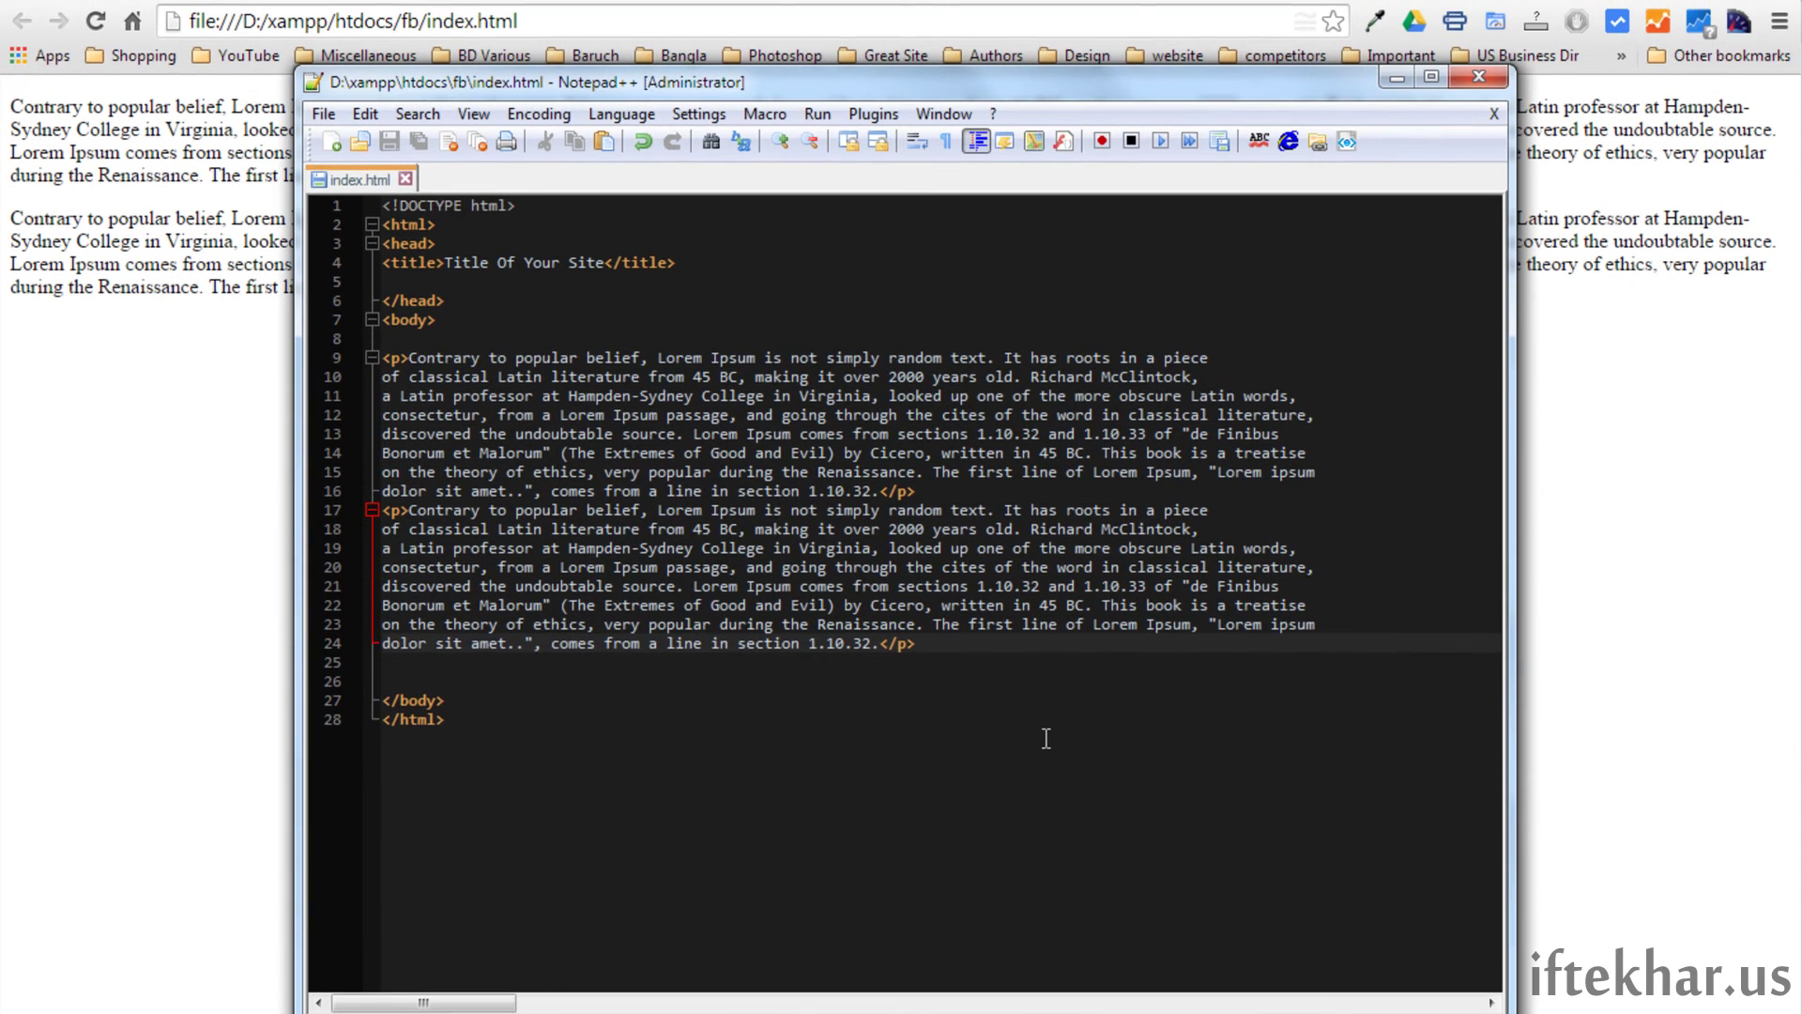
Paste the iframe below the last paragraph of index.html, save, and reload the page
key(Return)
key(Return)
key(ctrl+v)
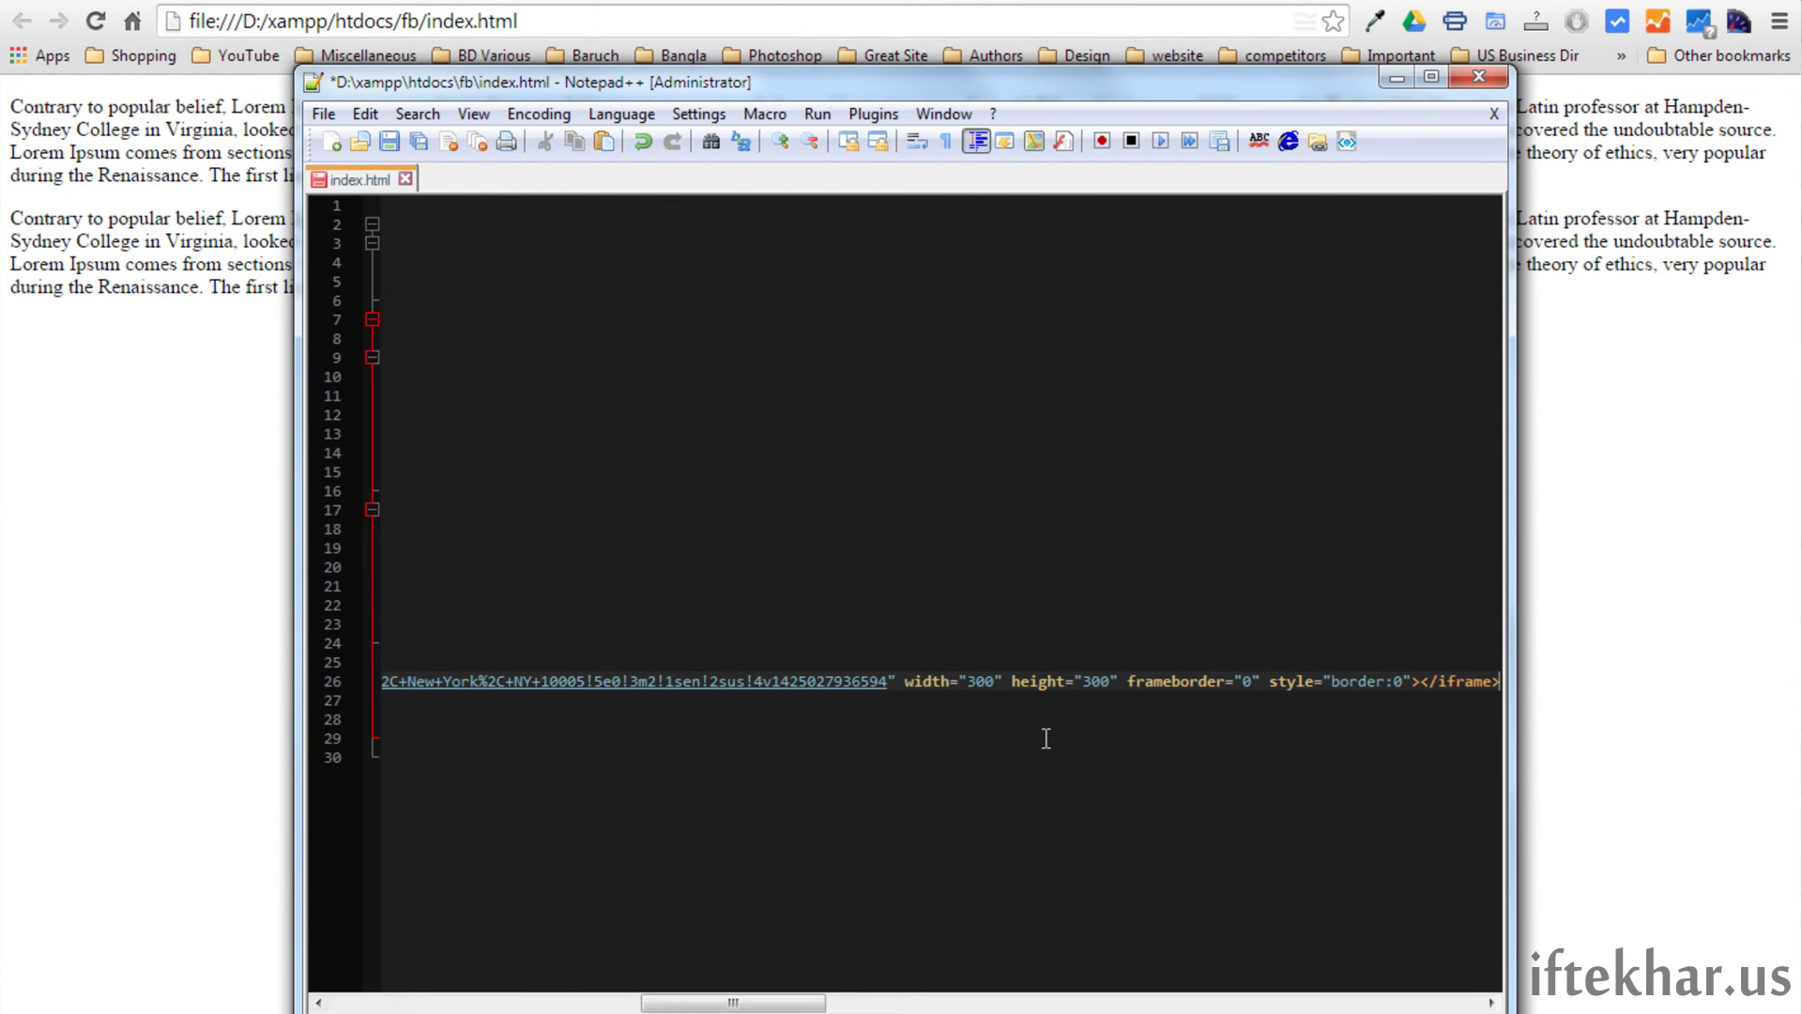
key(Home)
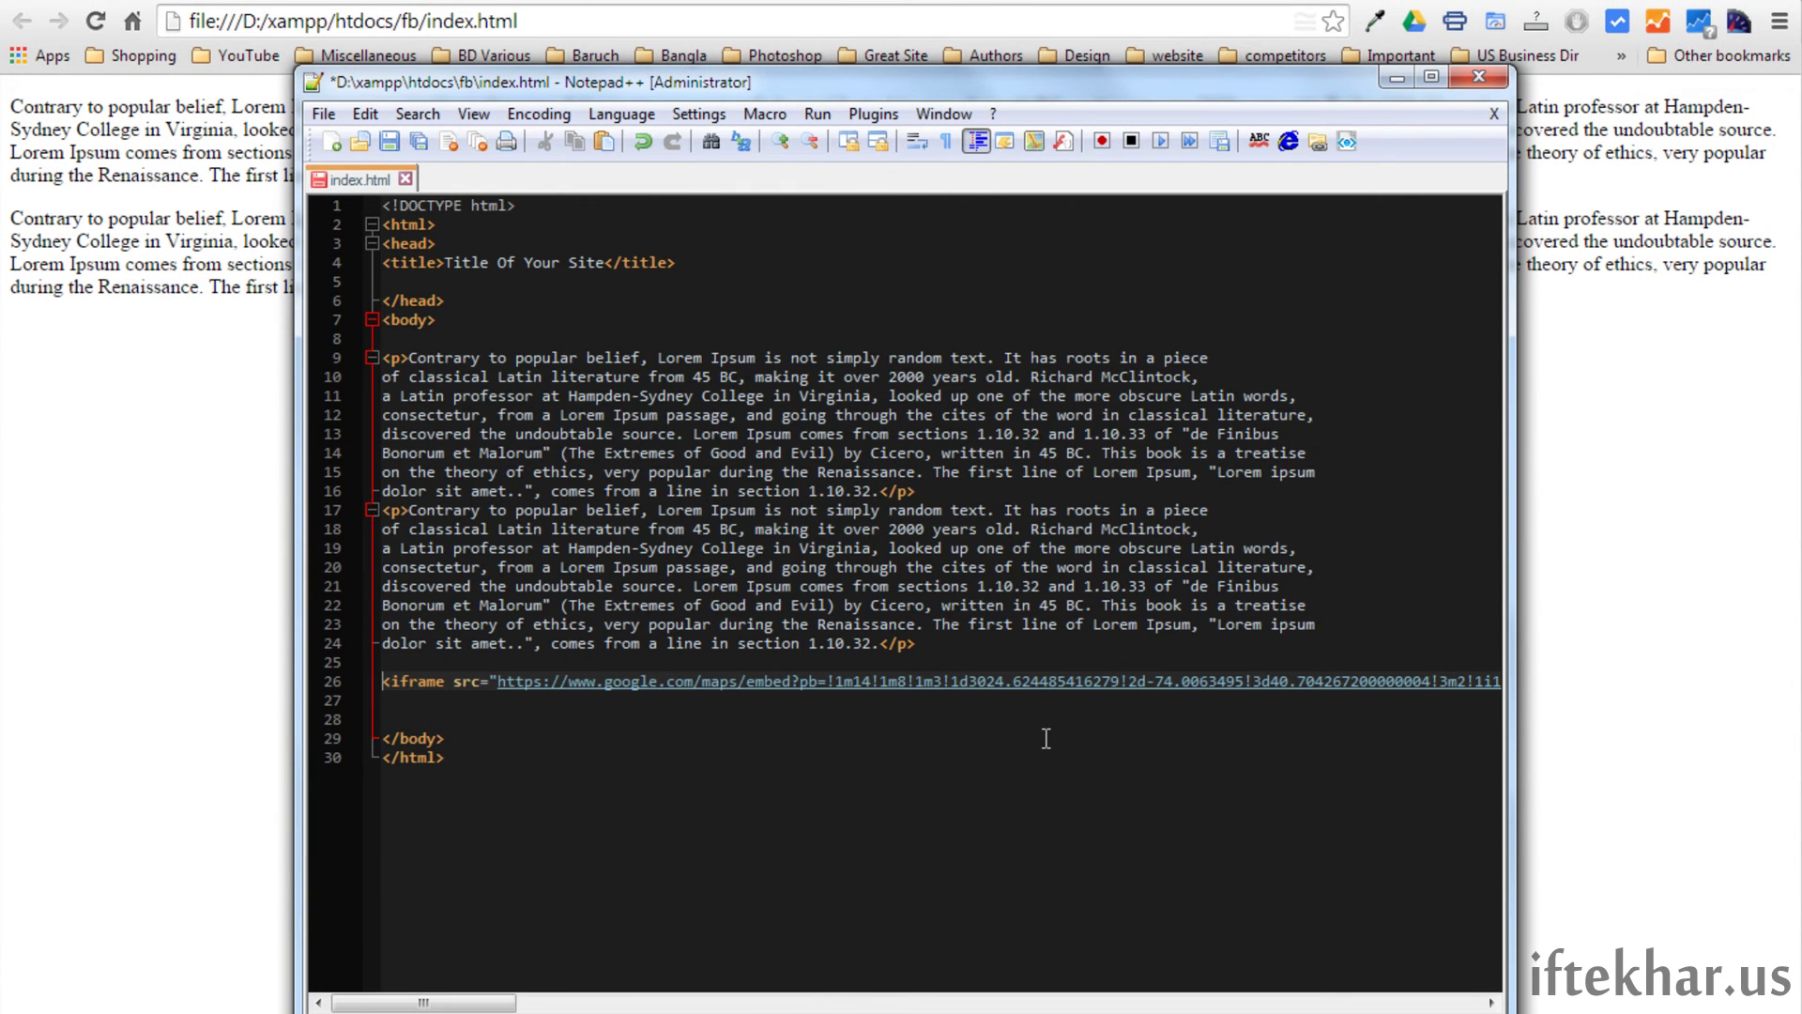
click(389, 143)
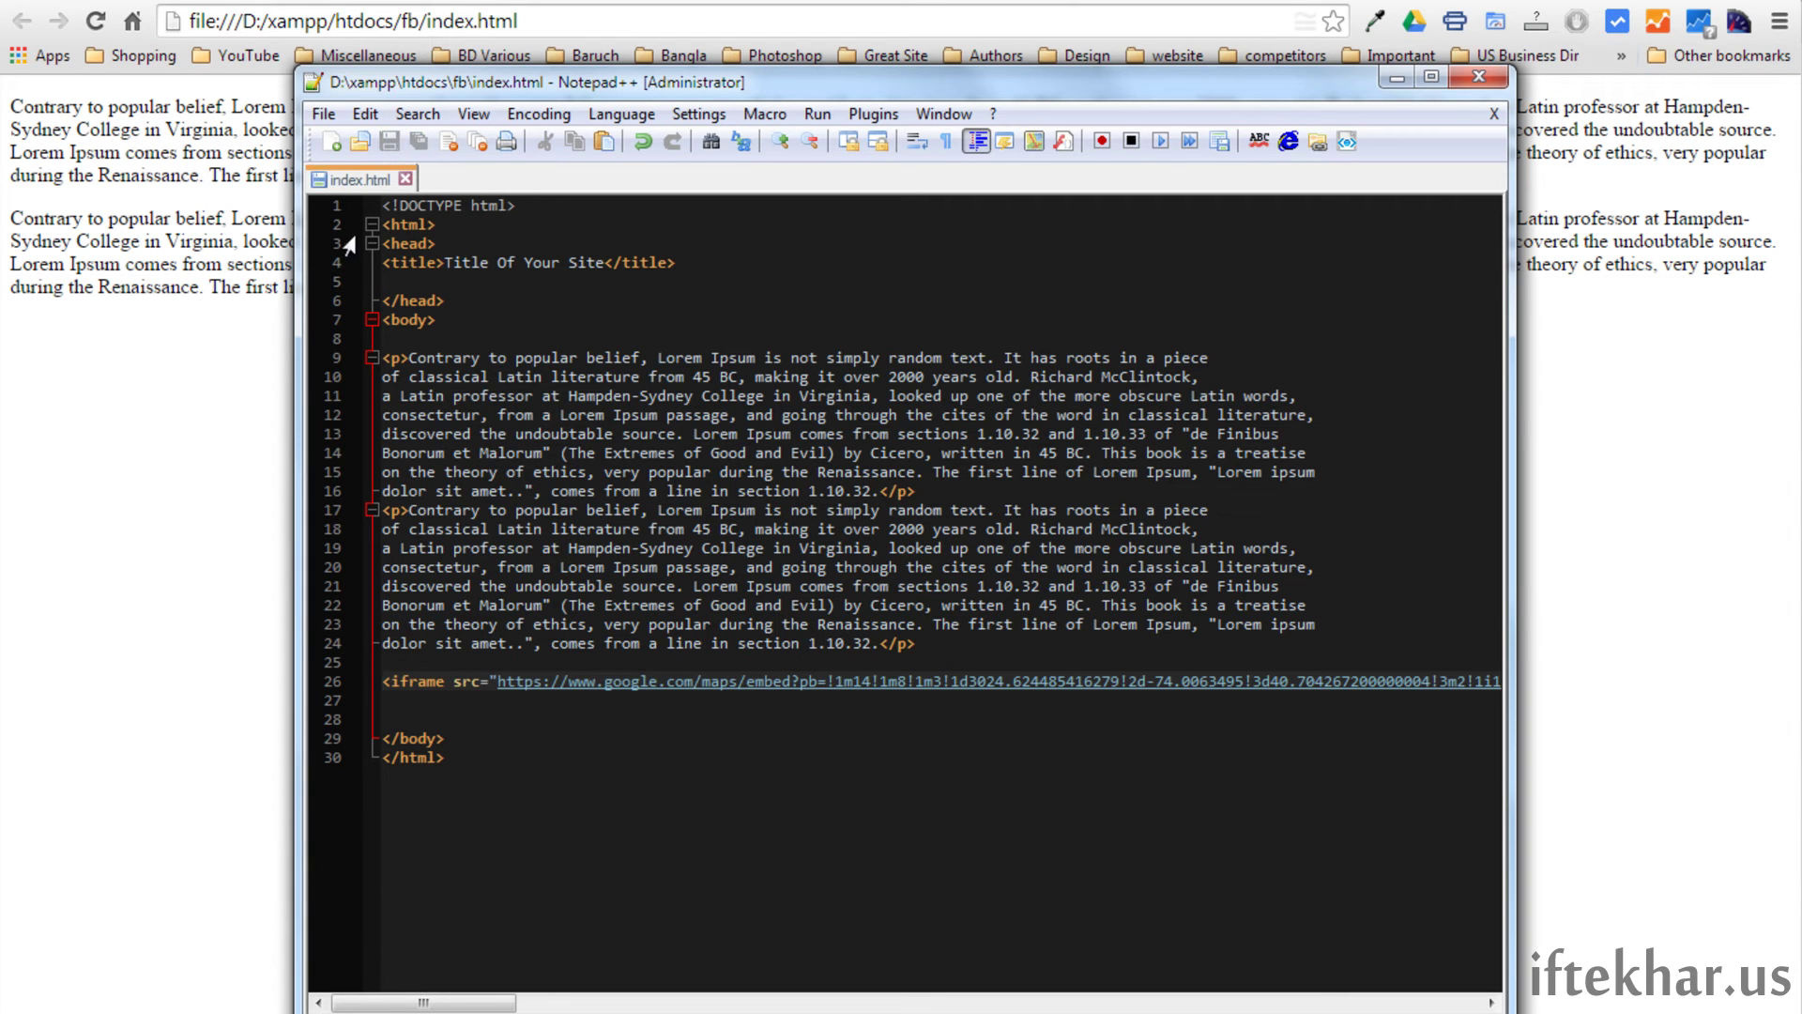
click(95, 21)
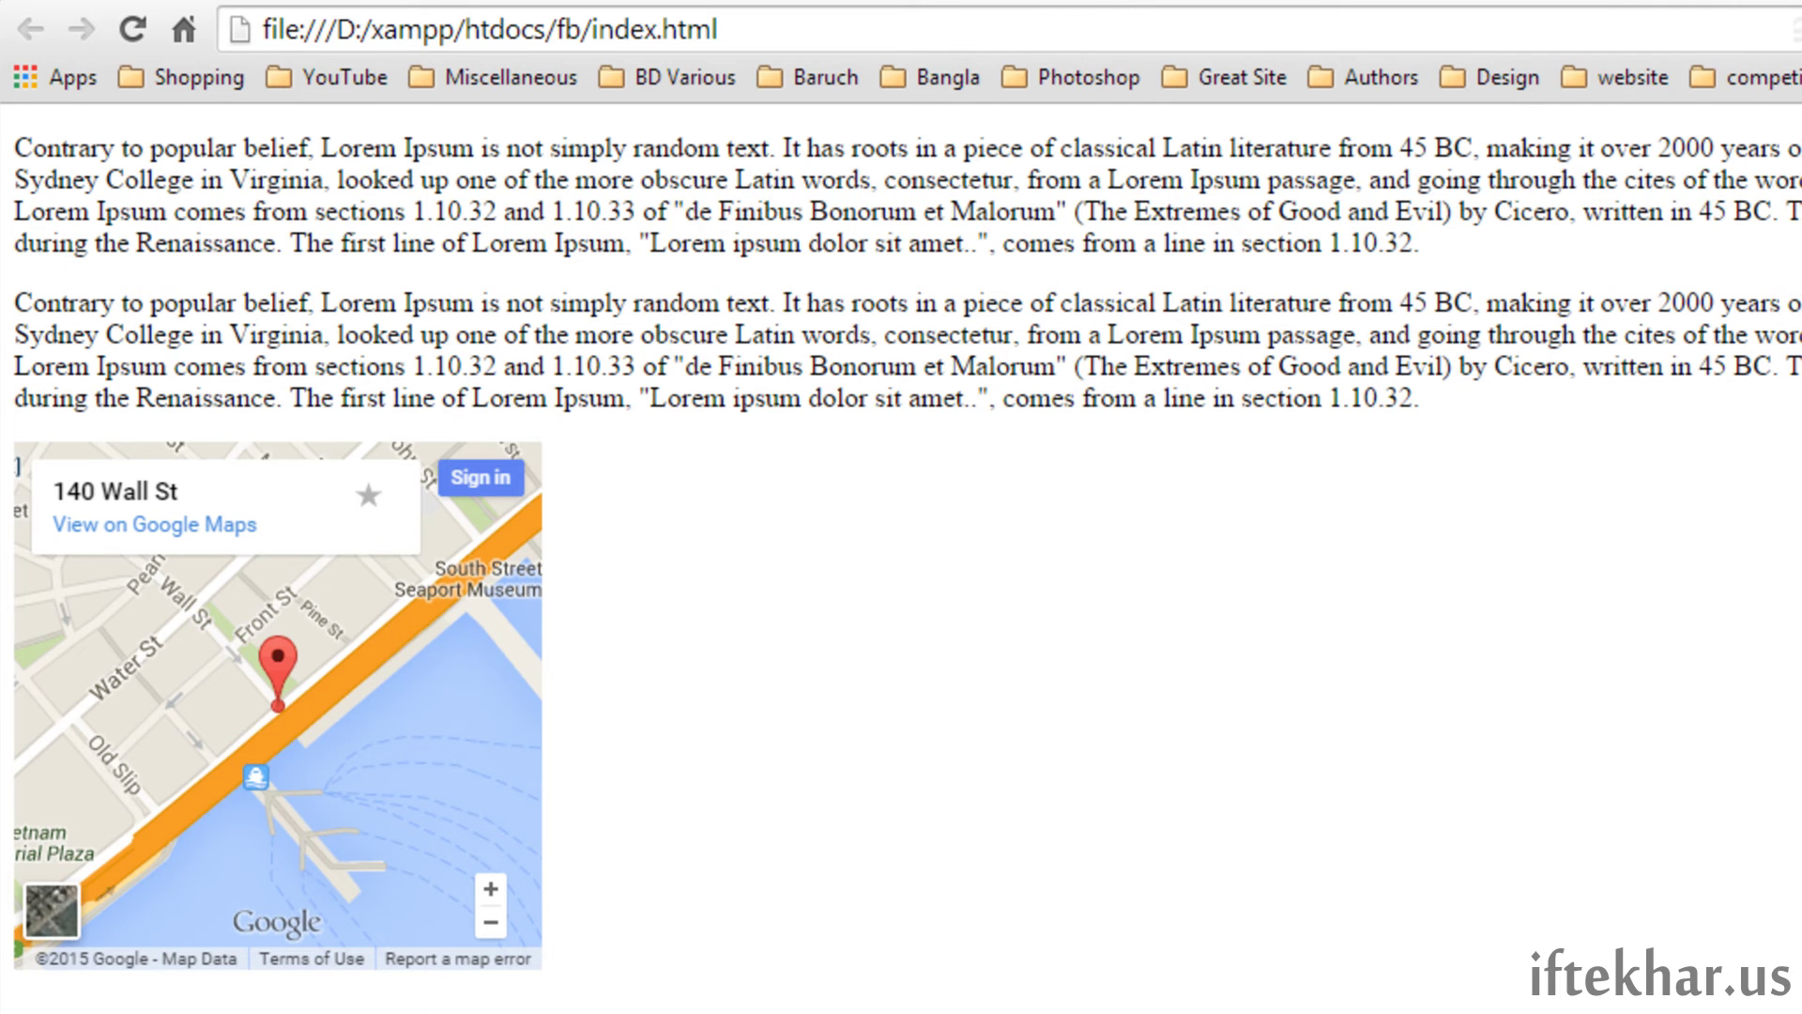
Maximize Chrome and load the local WordPress site at localhost/wp/
key(super+Up)
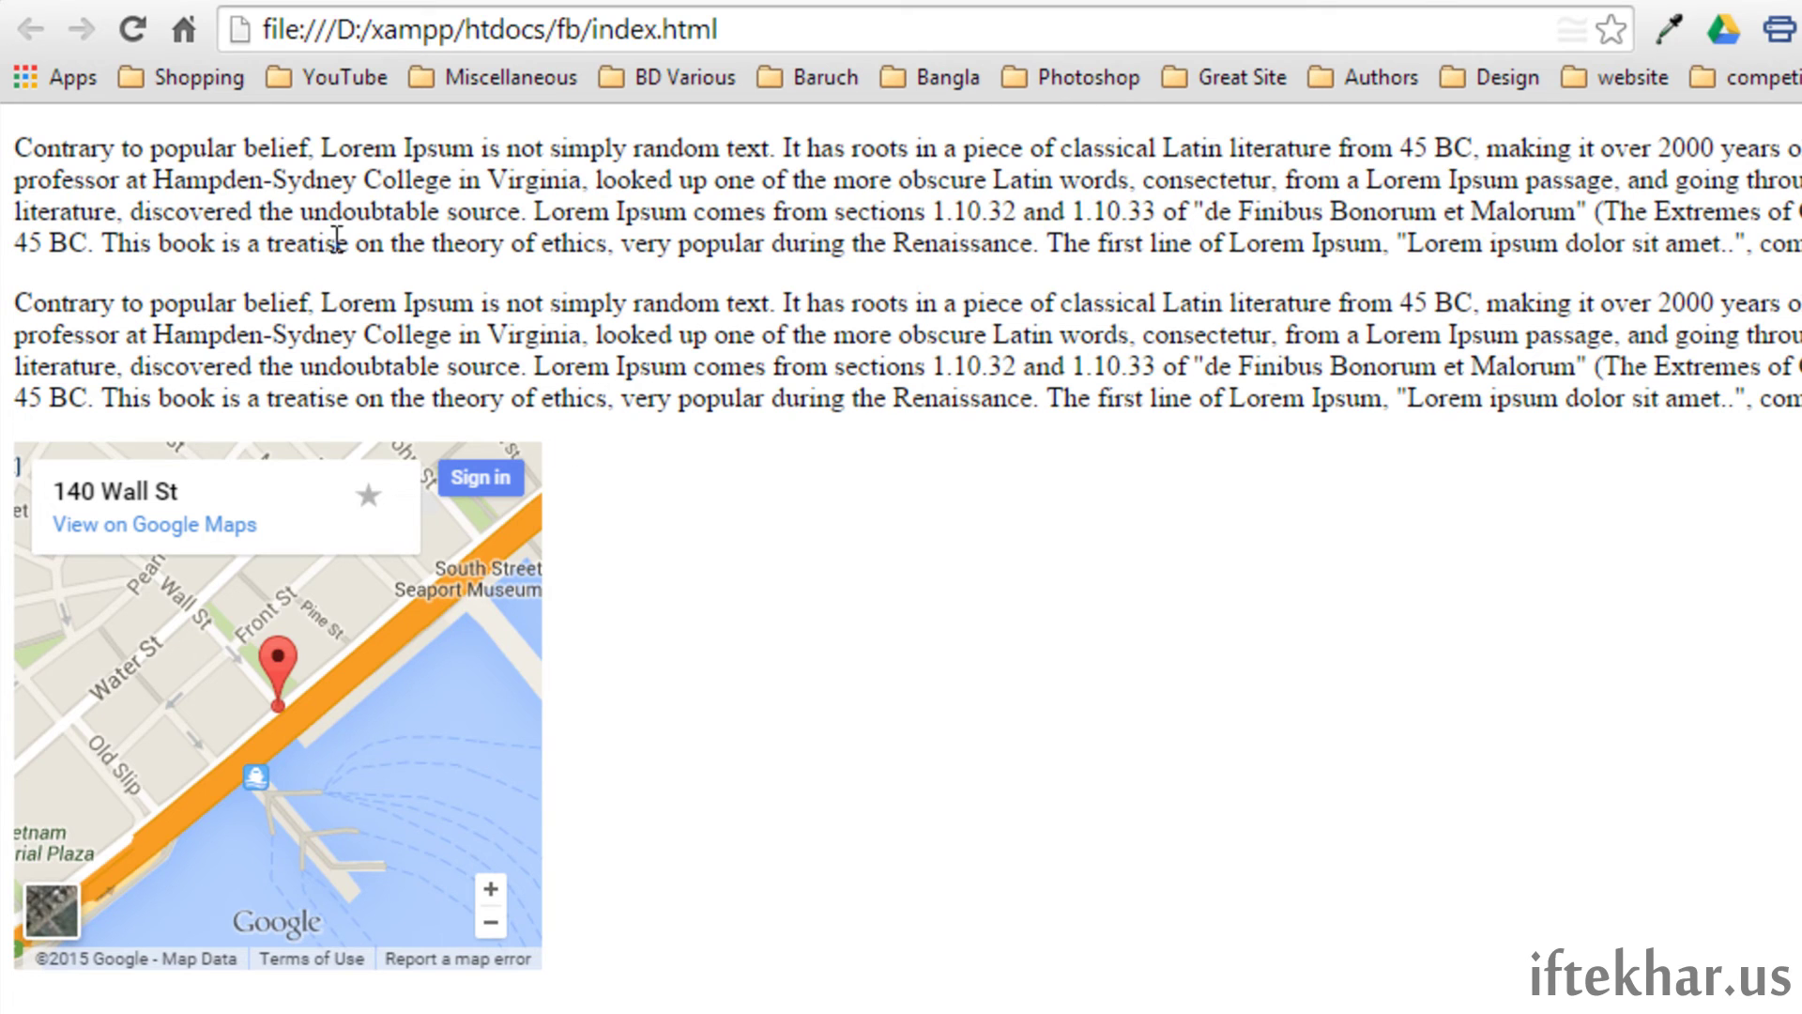
click(183, 29)
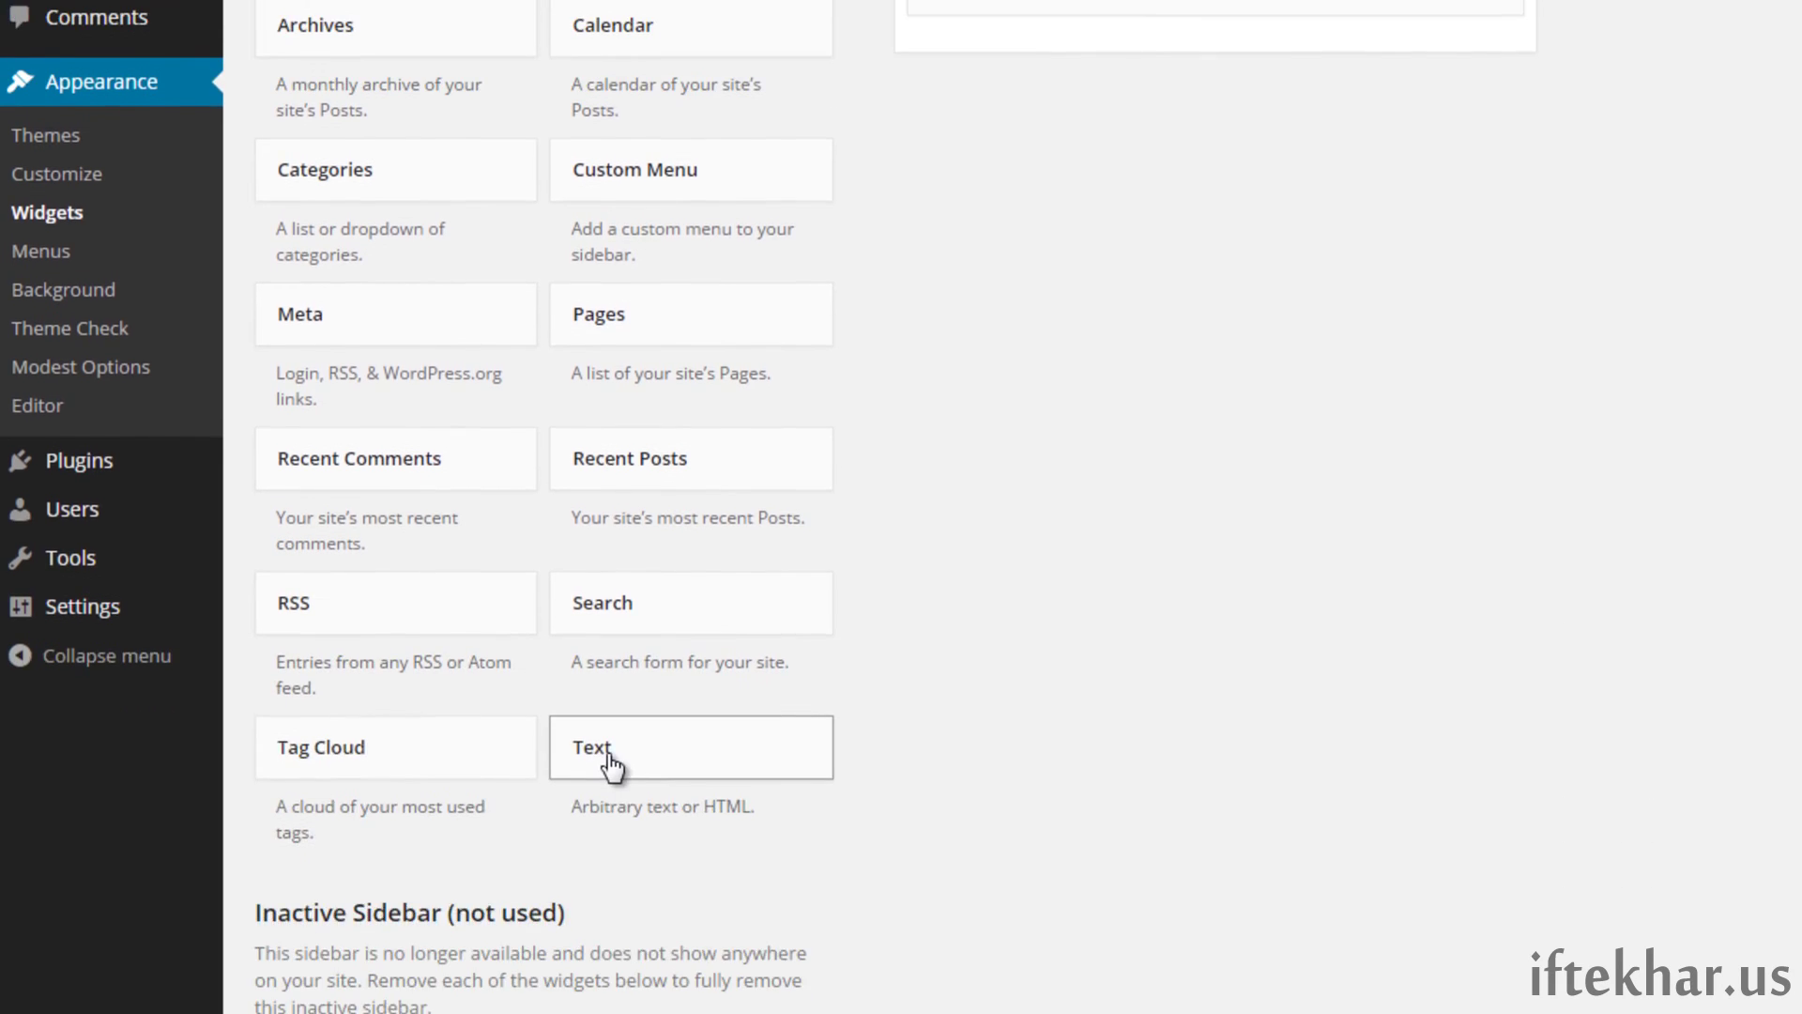
Add a Text widget titled 'Map' to the Sidebar containing the pasted iframe code
drag(634, 762, 1103, 301)
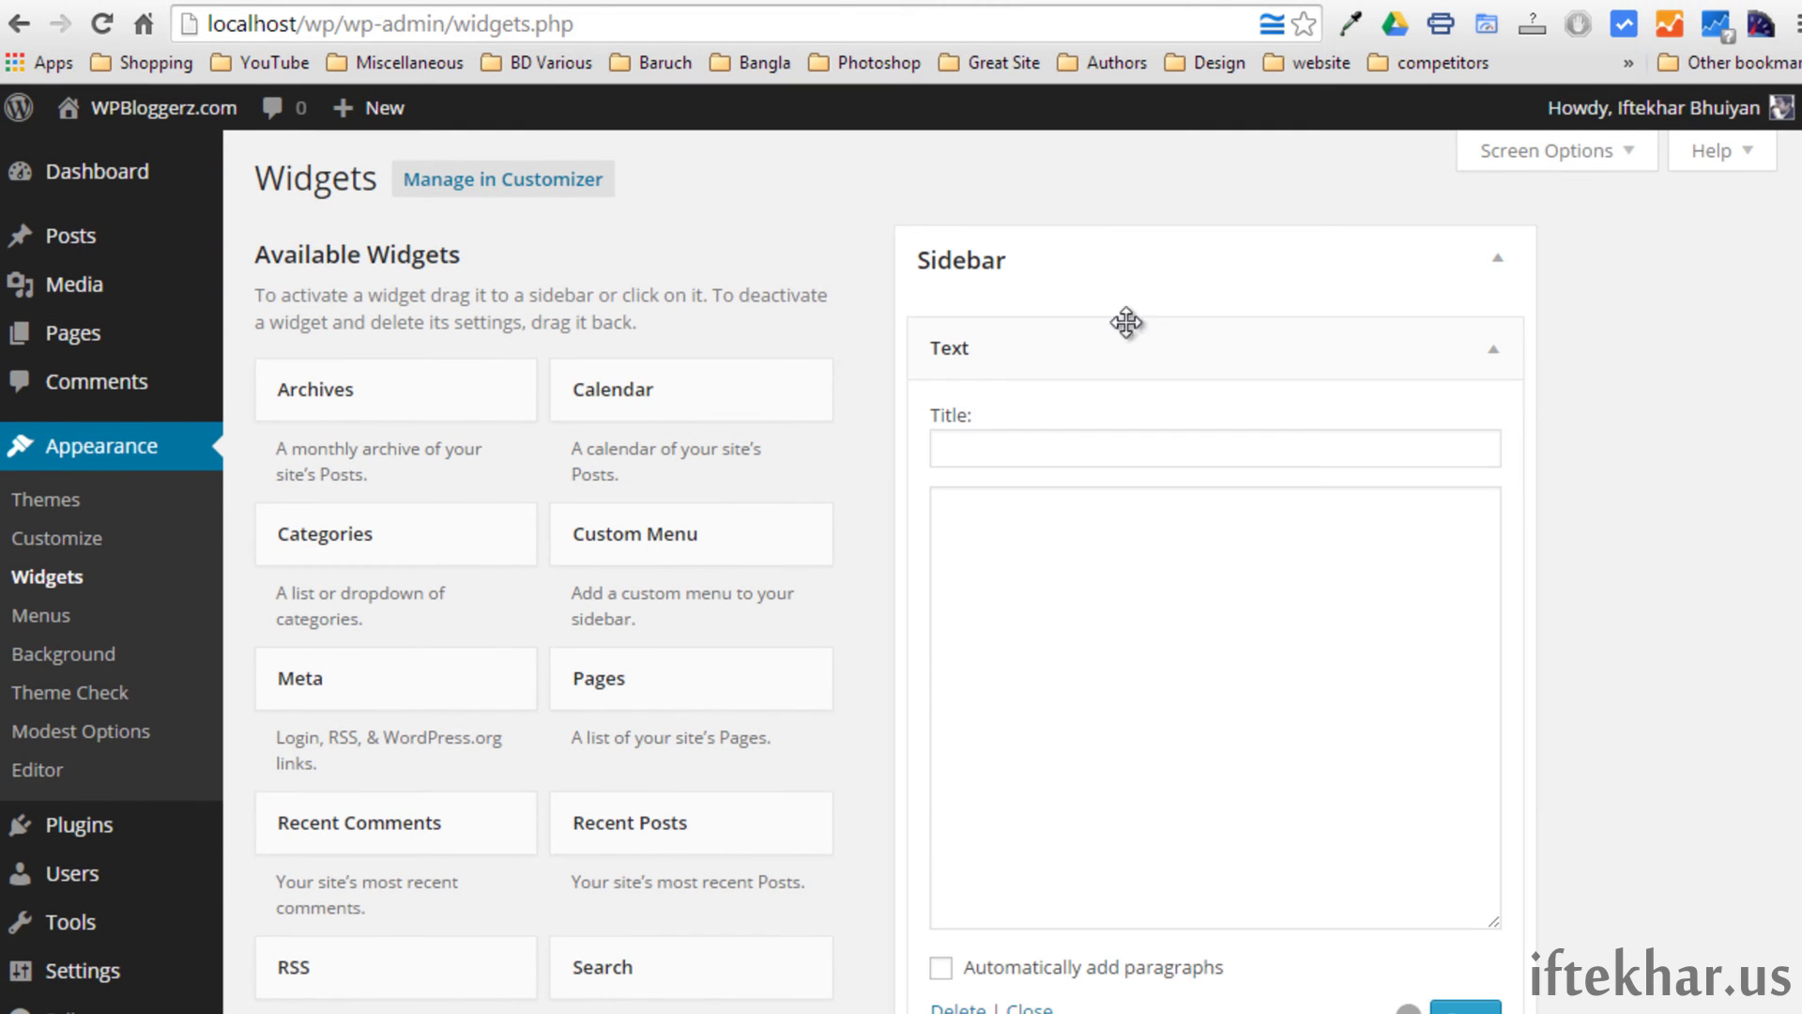
click(1004, 448)
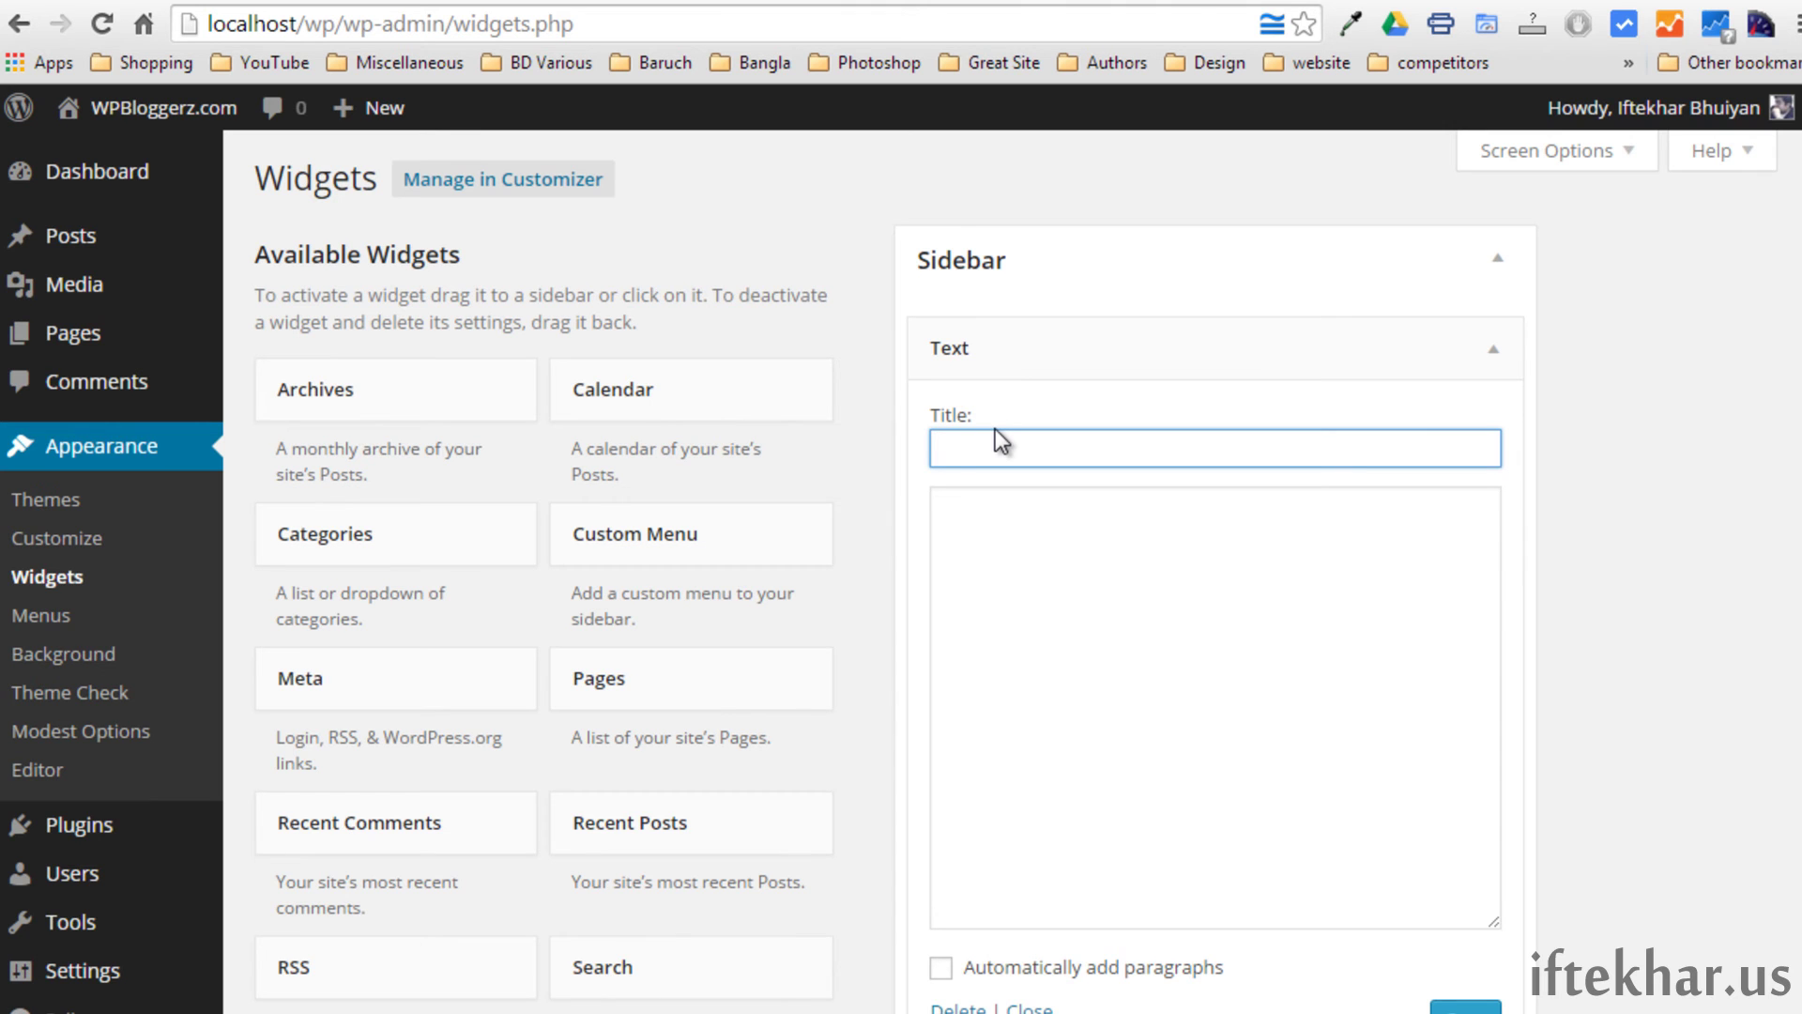
text(Map)
key(Tab)
key(ctrl+v)
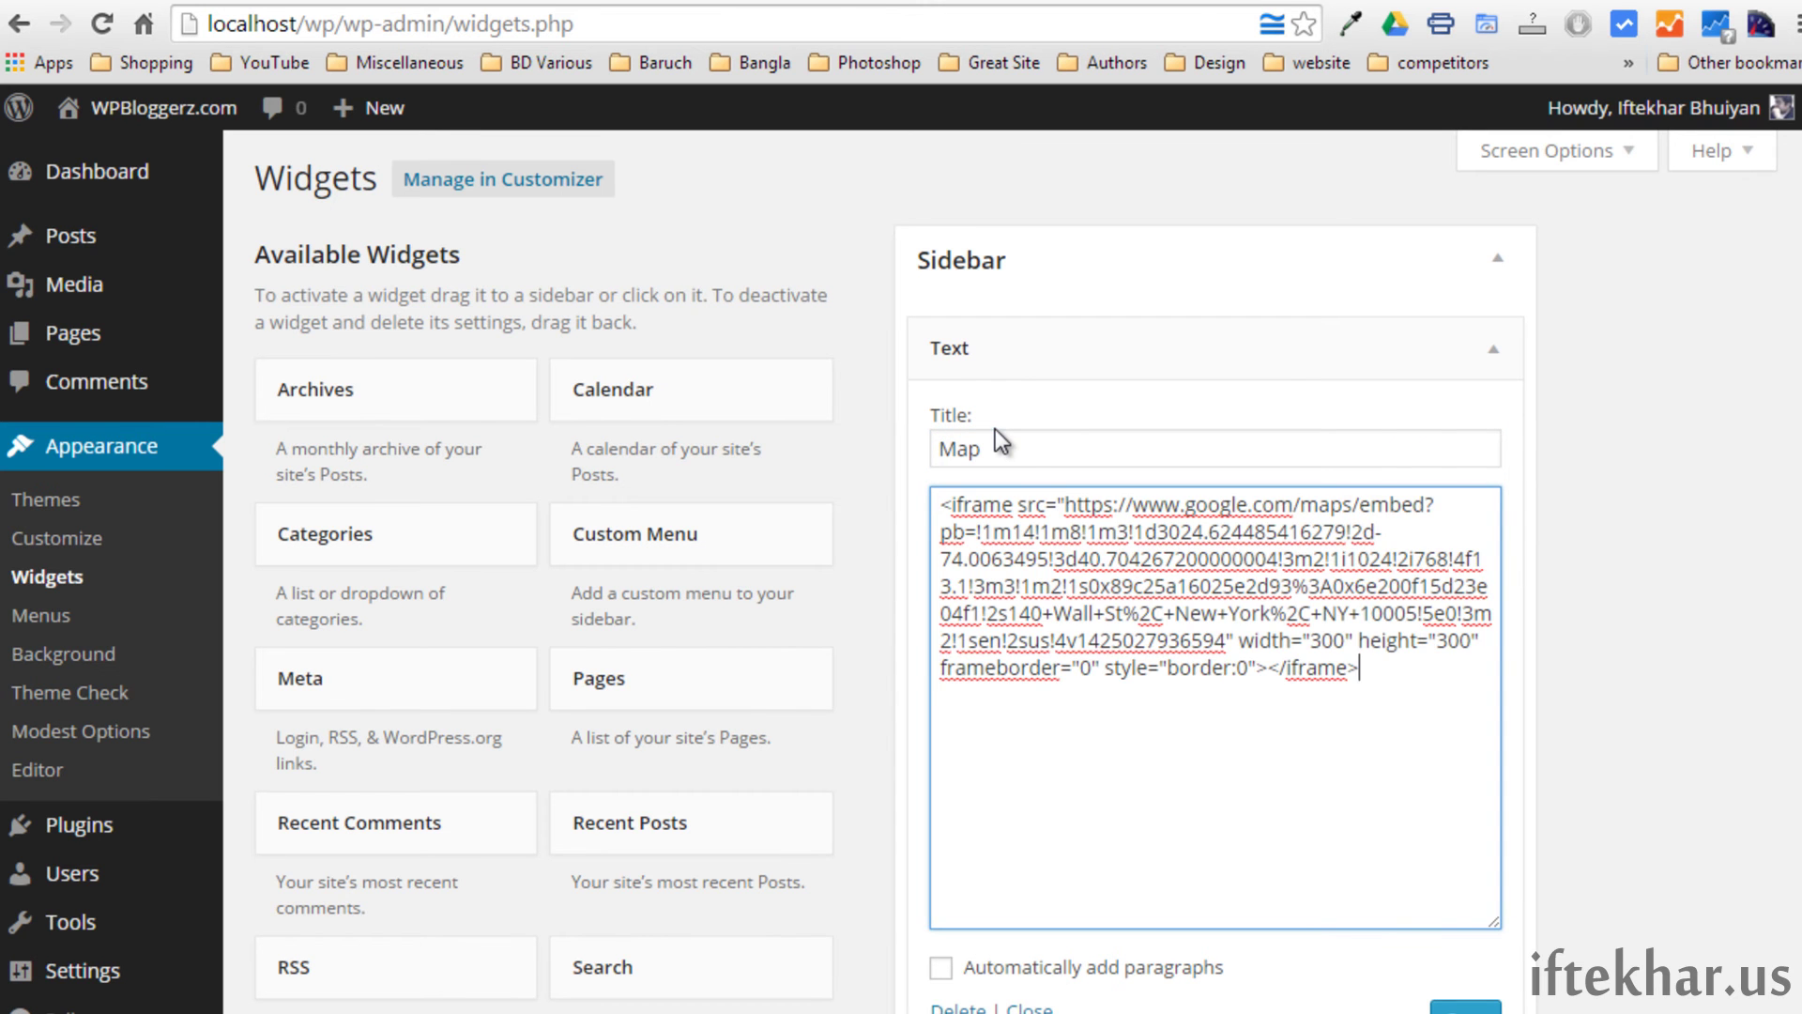
key(ctrl+Tab)
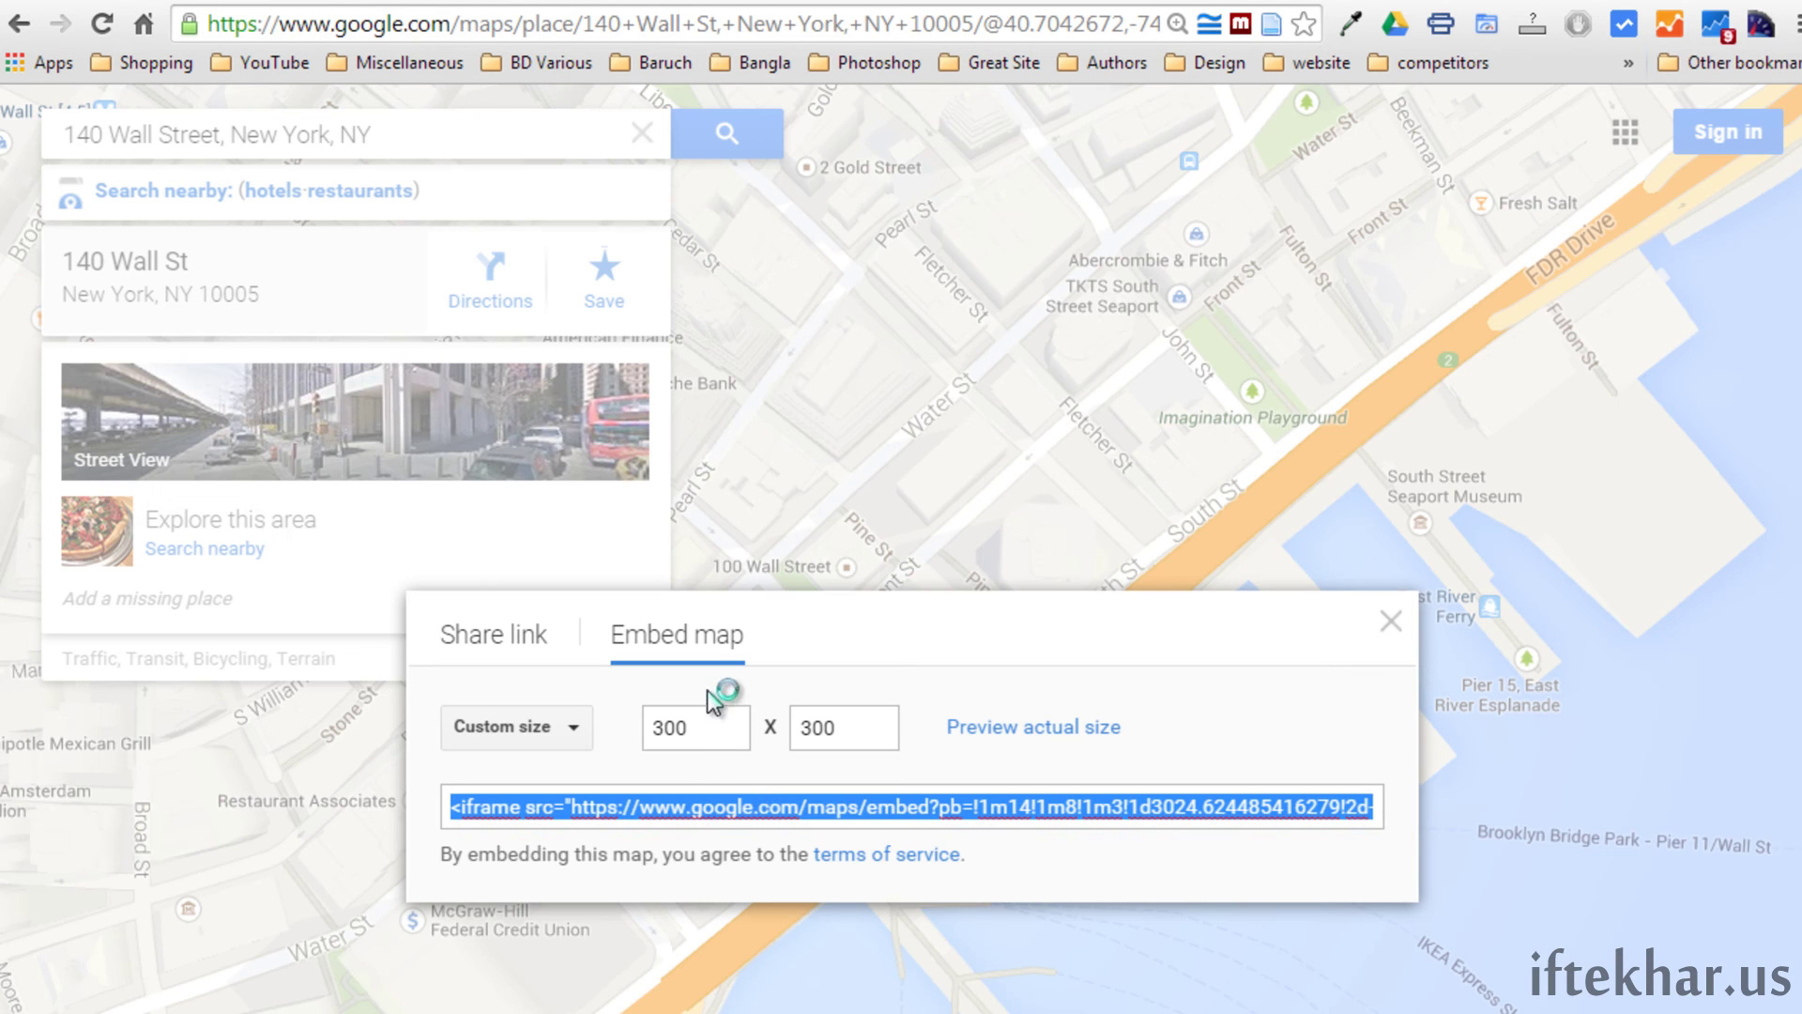
Save the Map text widget and view the front page showing the 140 Wall St map
click(438, 2)
click(1465, 1006)
click(162, 107)
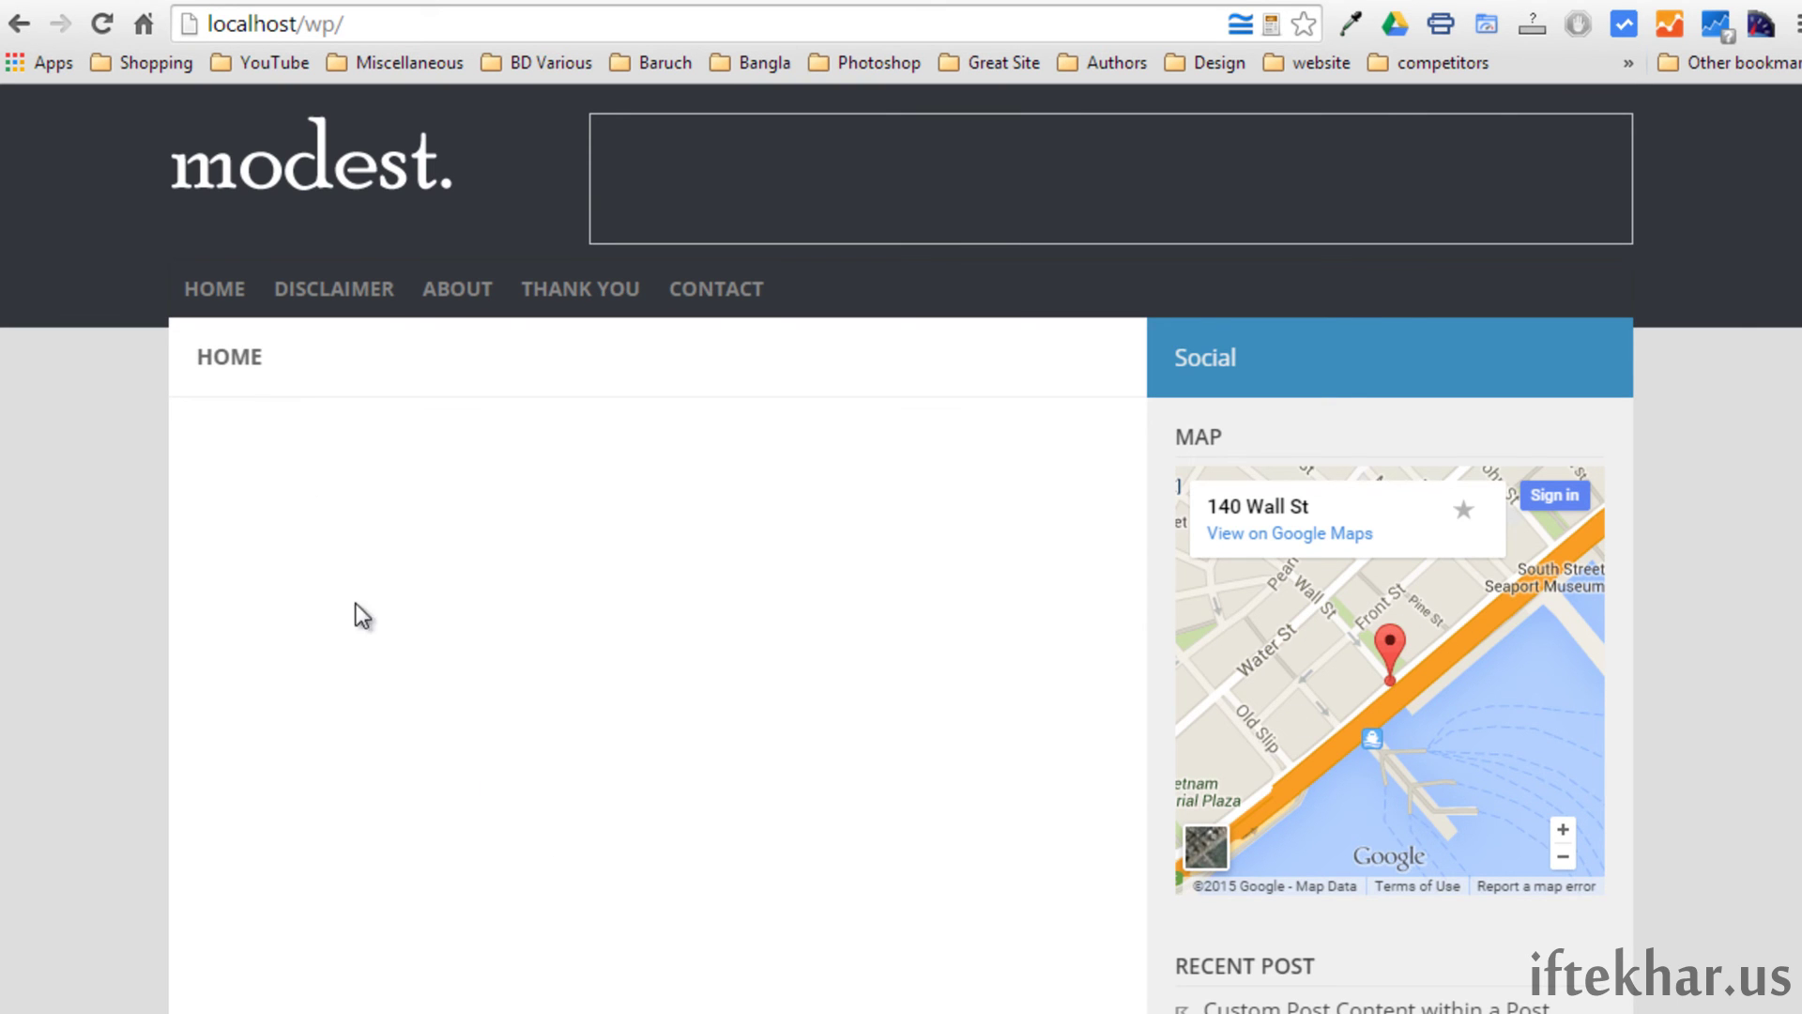
Collapse the Text: Map widget and open the WordPress All Pages list
key(ctrl+Tab)
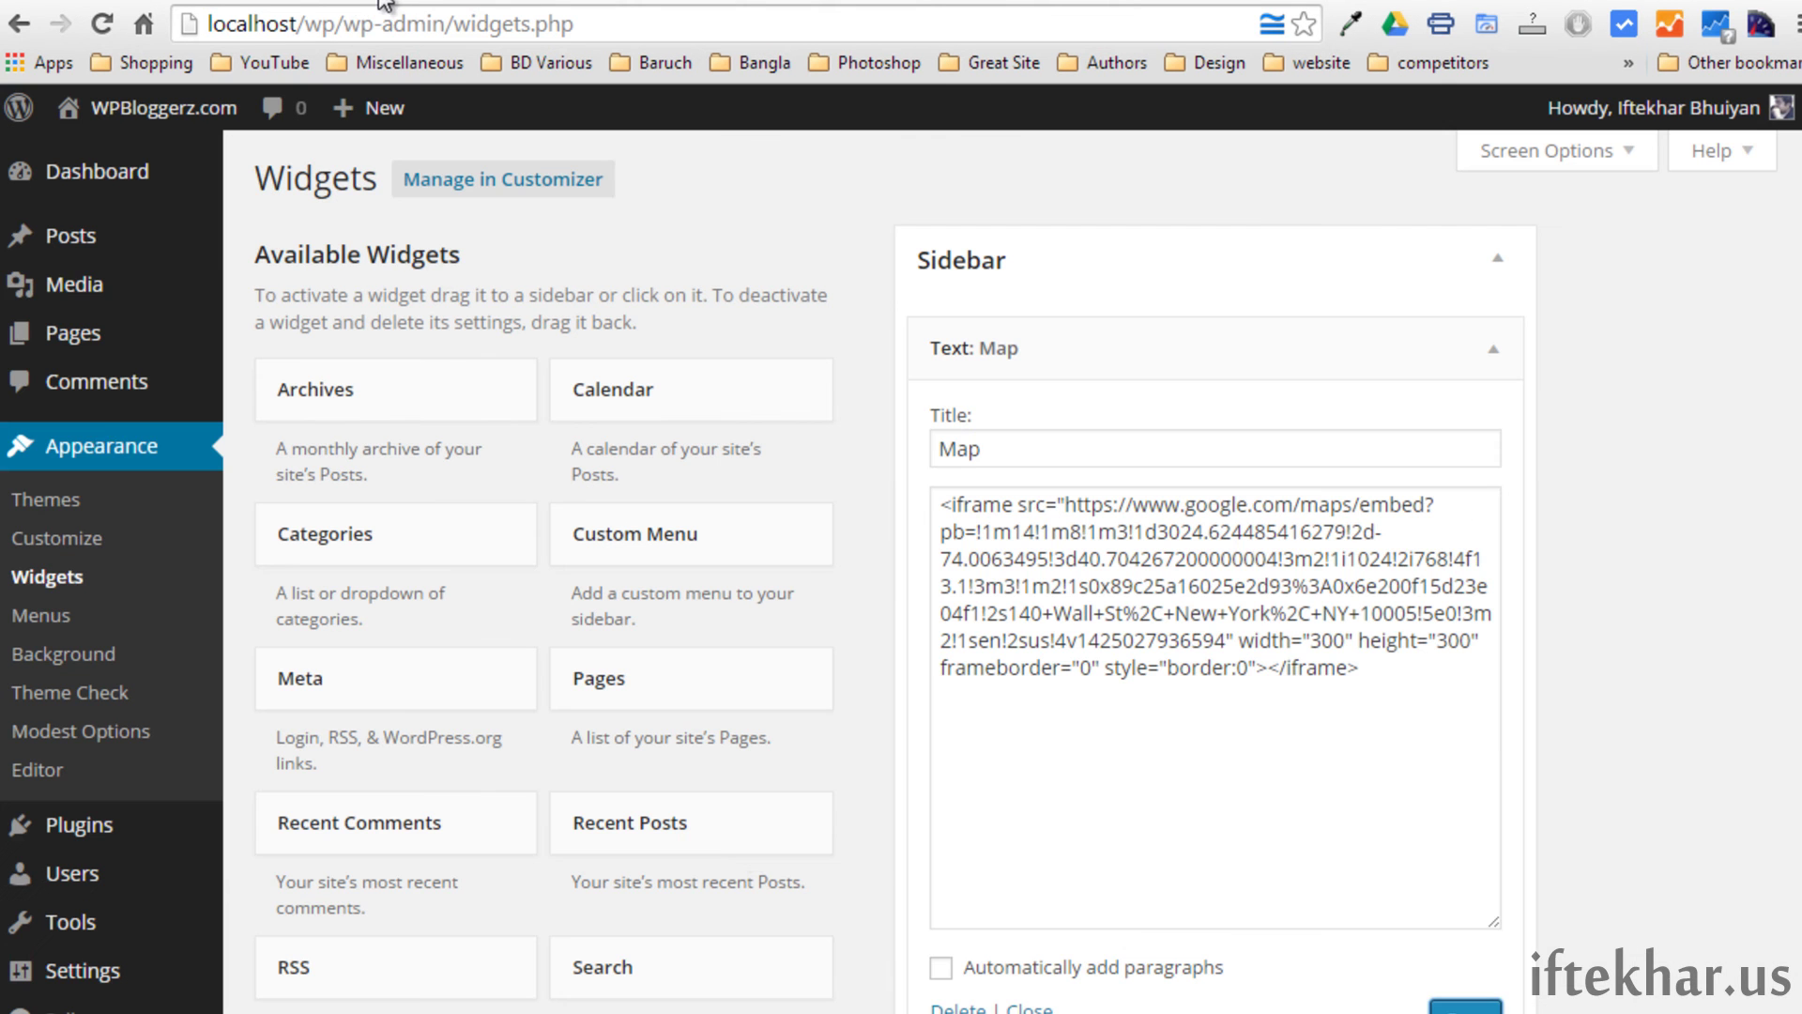
click(1490, 371)
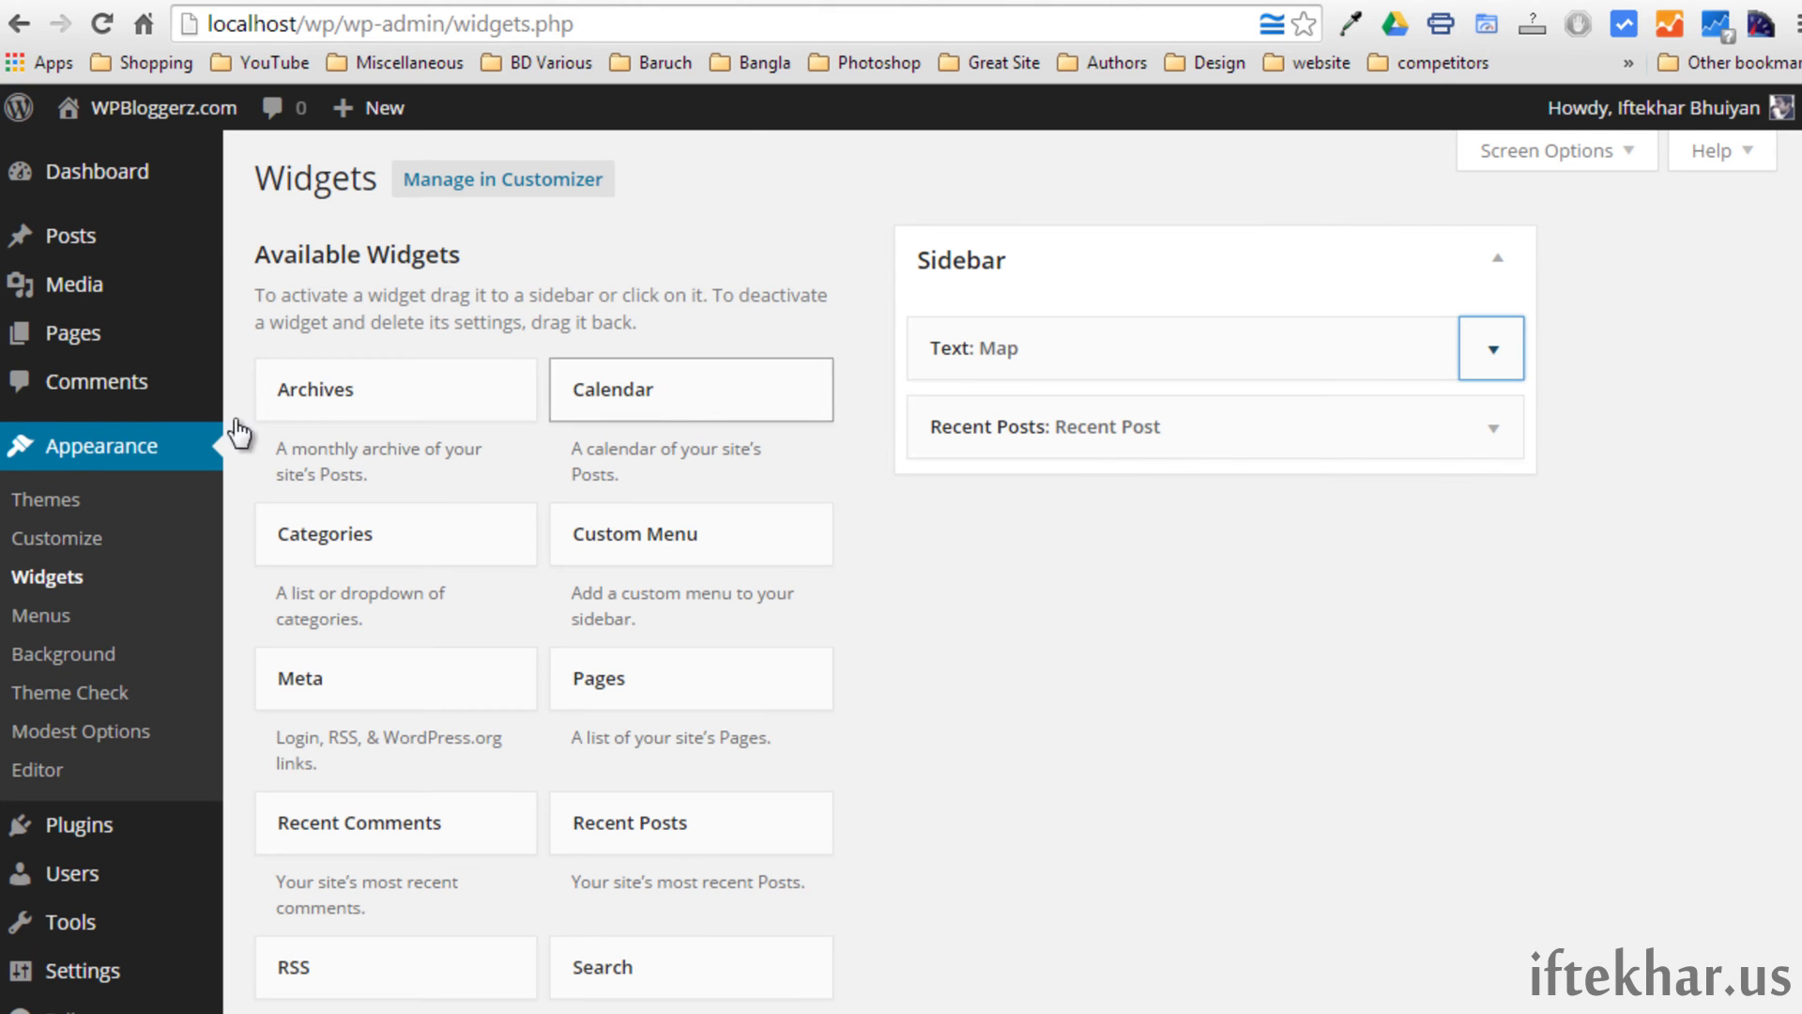
click(69, 339)
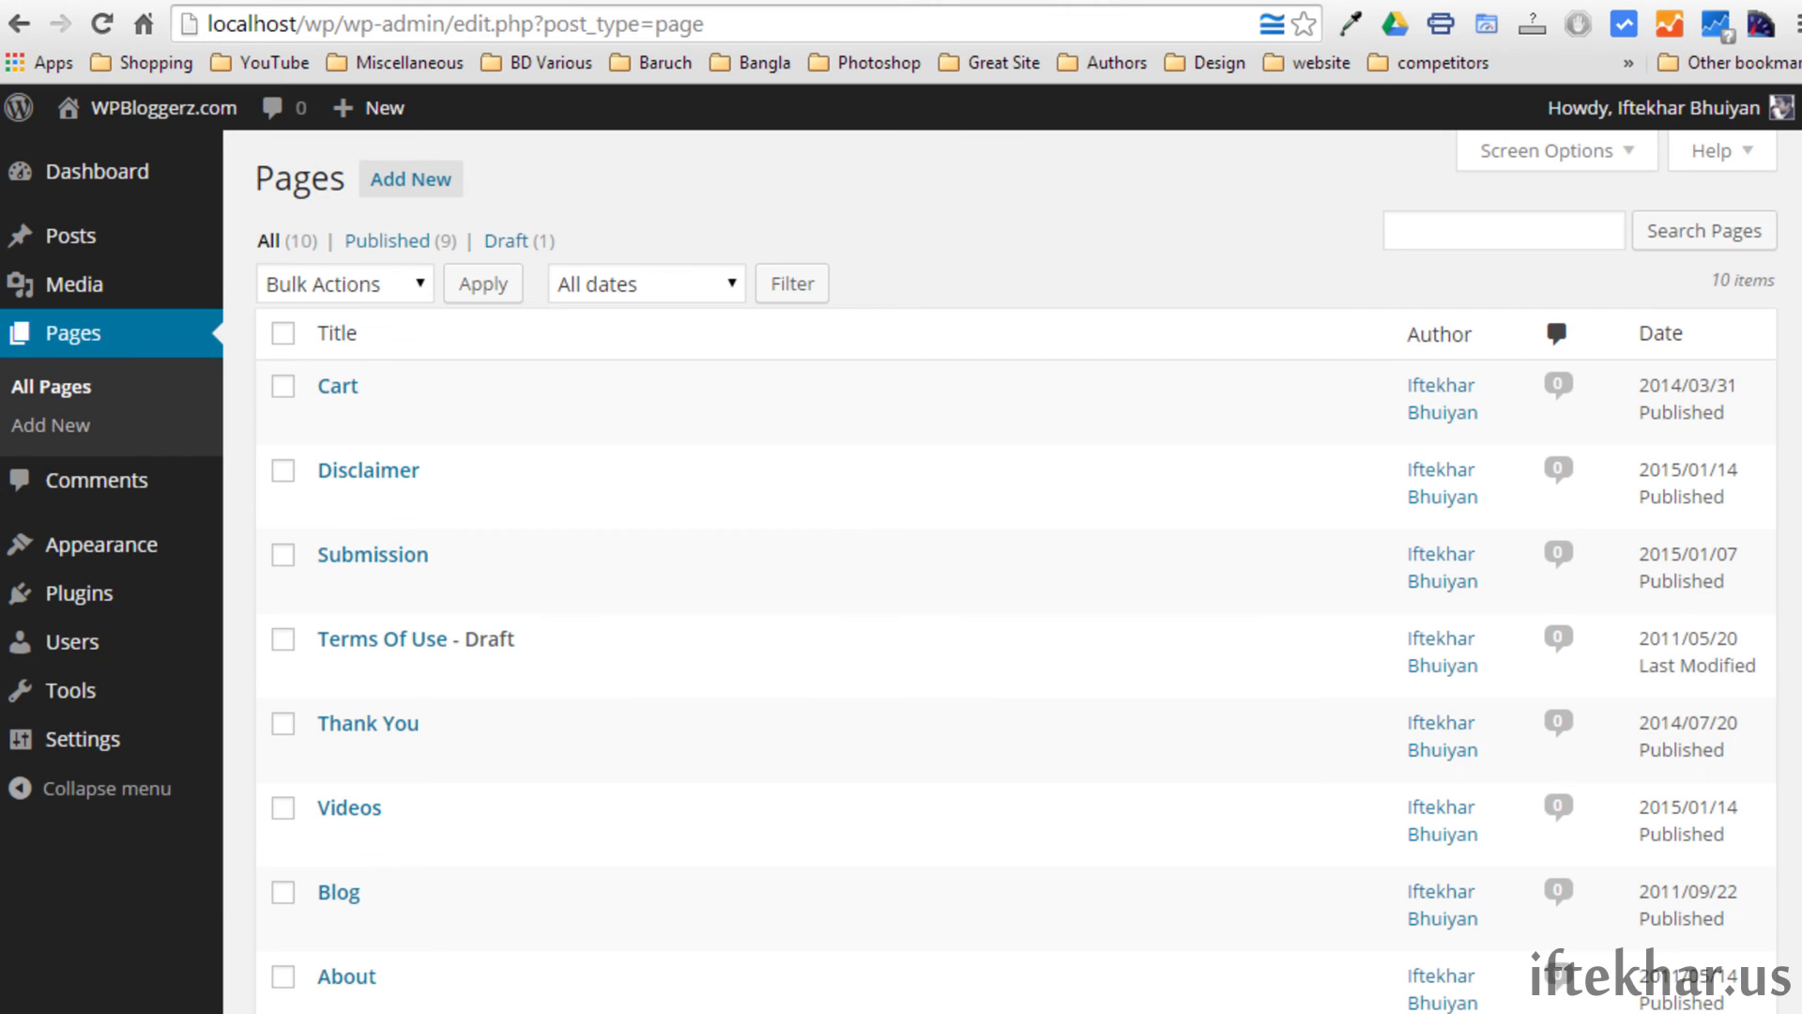
Paste the Google Maps iframe below Admin. on the Contact page, update, and reload its live view
click(333, 976)
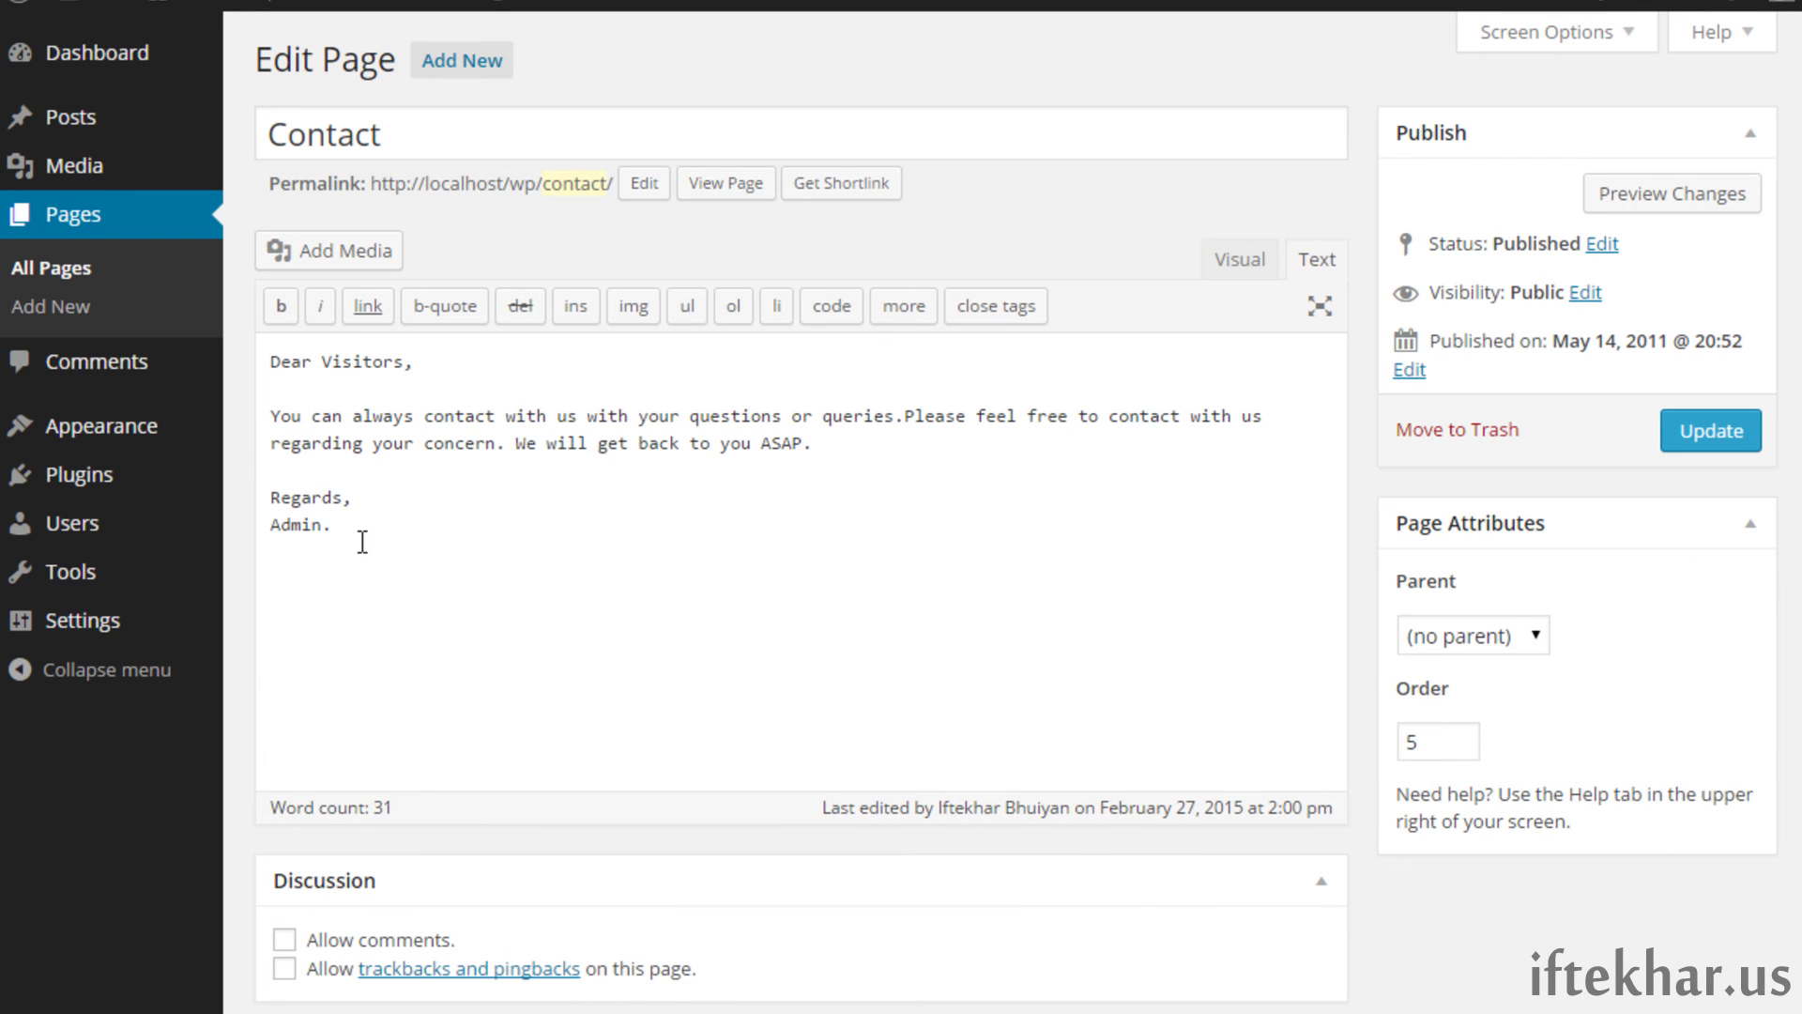
key(ctrl+v)
scroll(644, 672, up, 1)
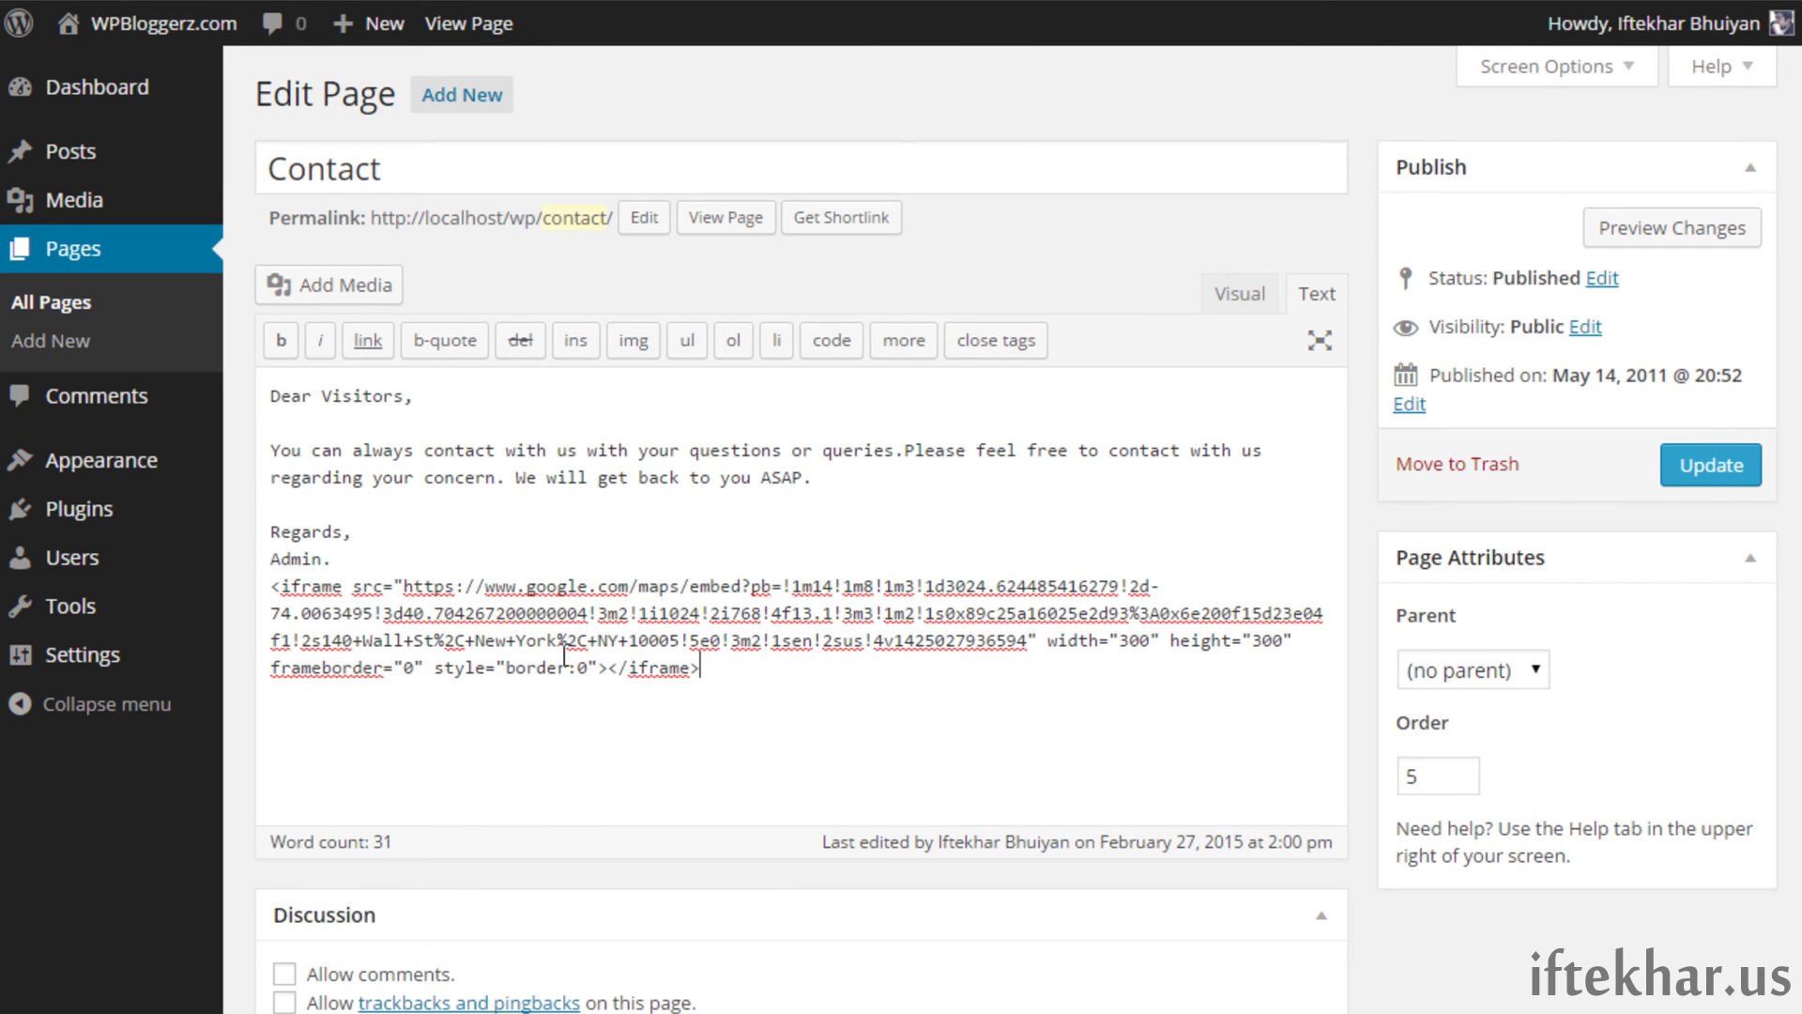
click(1714, 477)
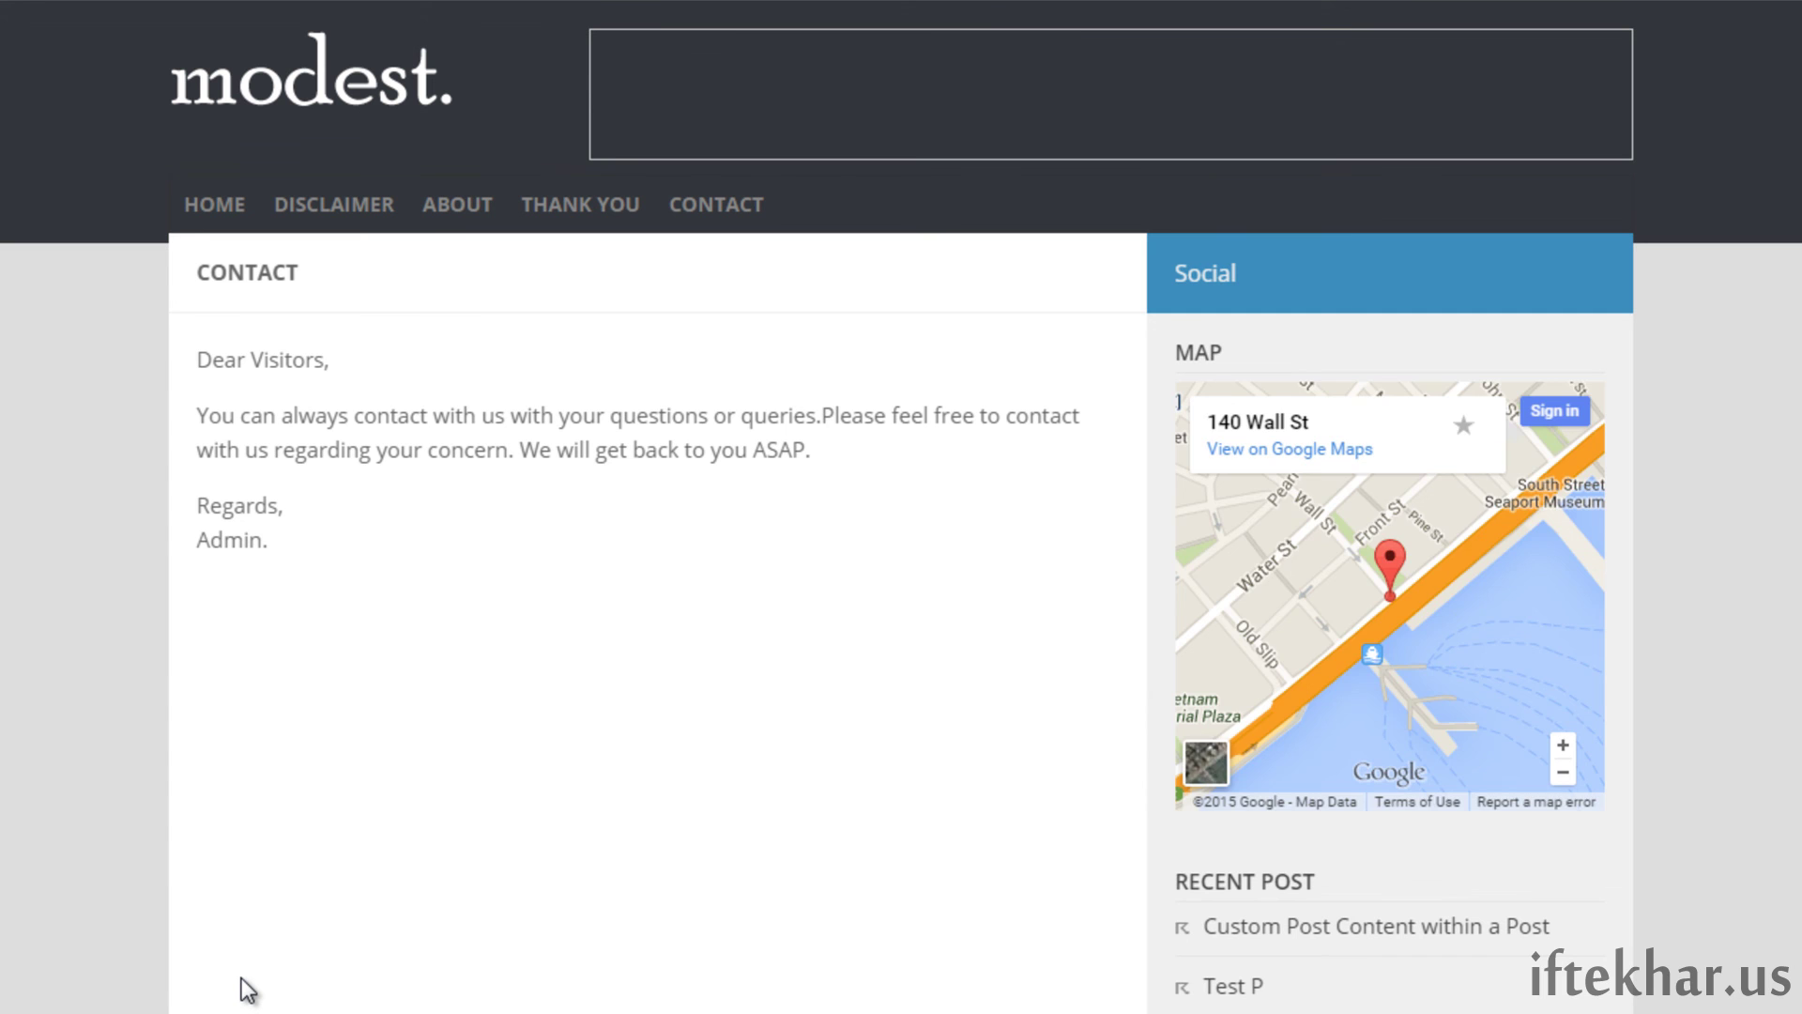
key(F5)
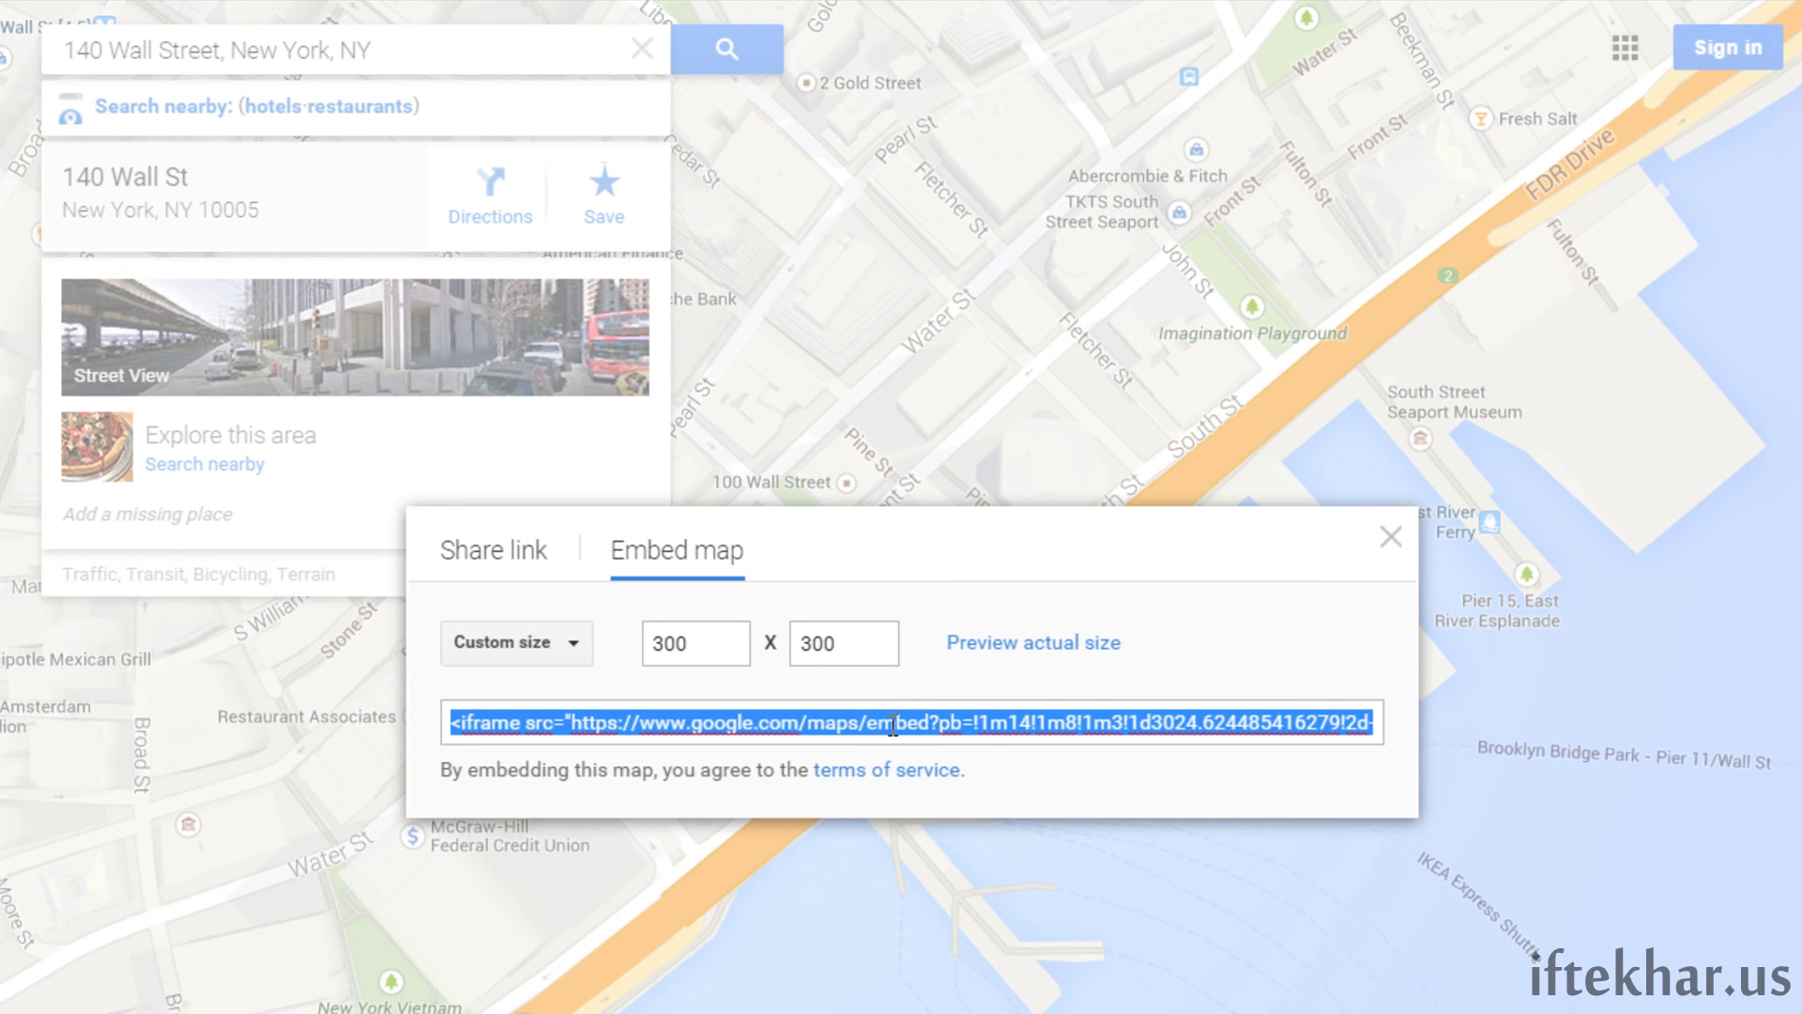
Close the Embed map dialog and open the map's gear options menu
click(1389, 533)
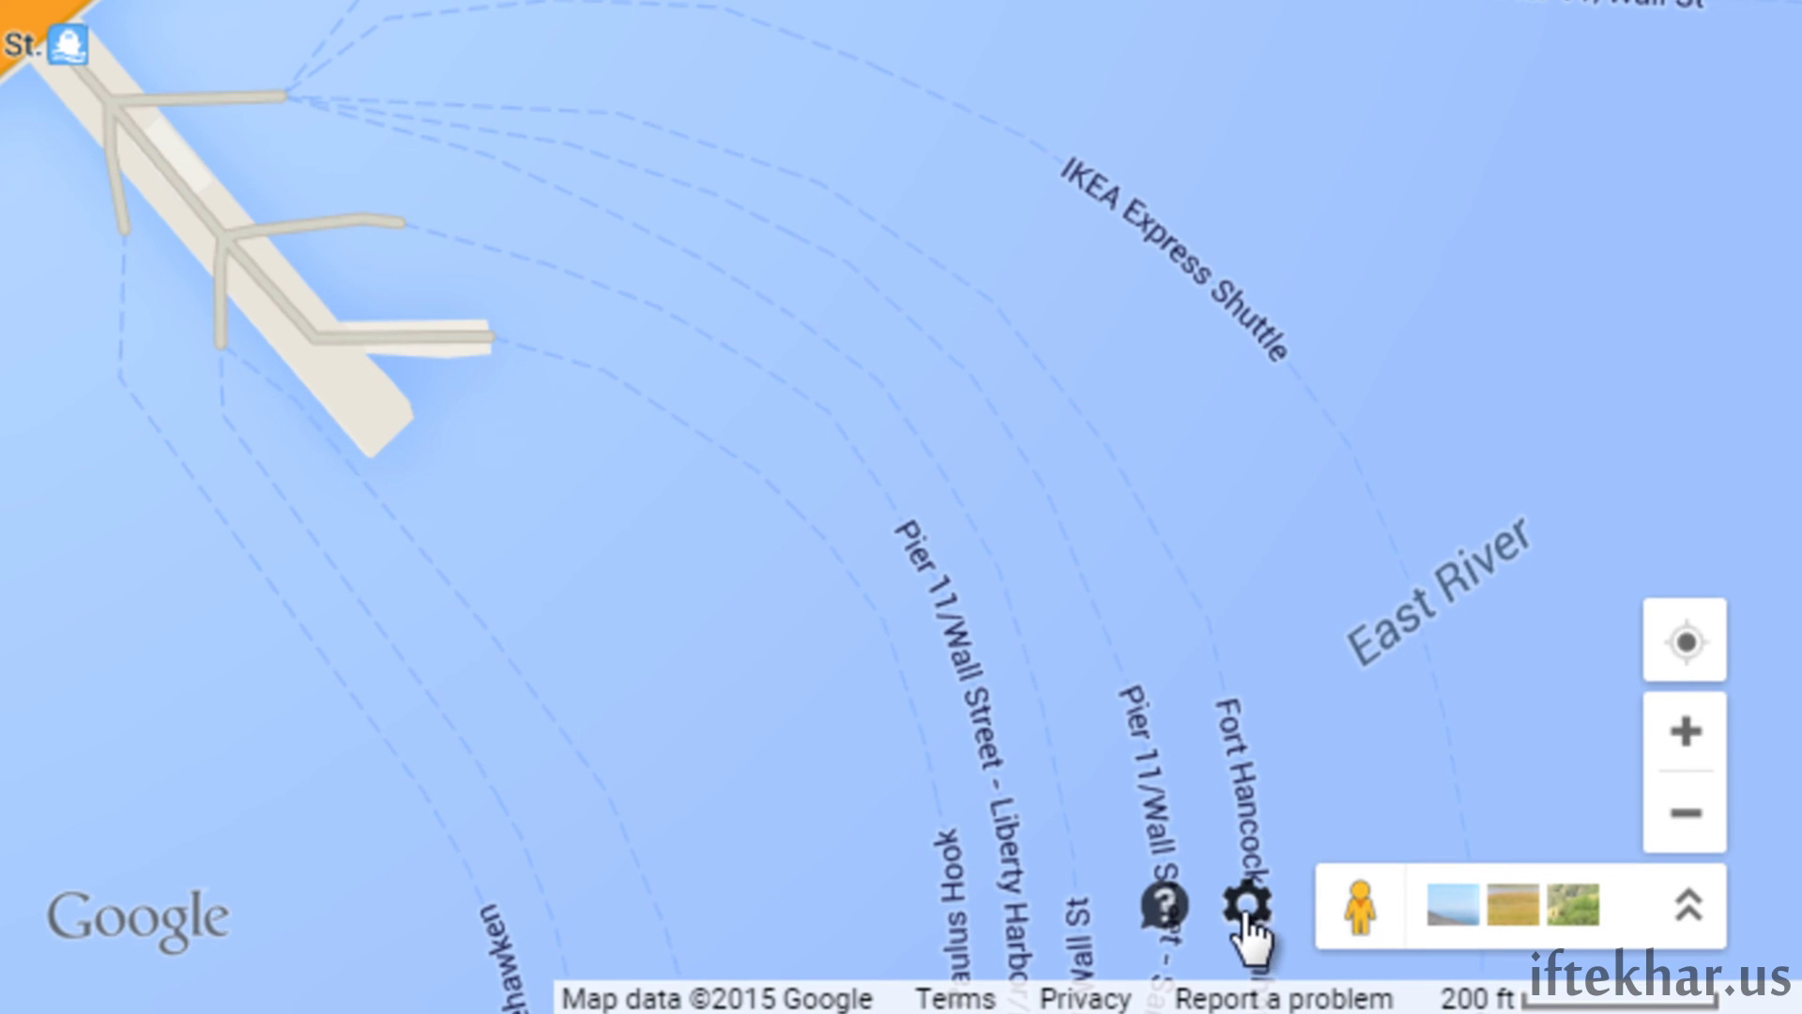
click(1247, 924)
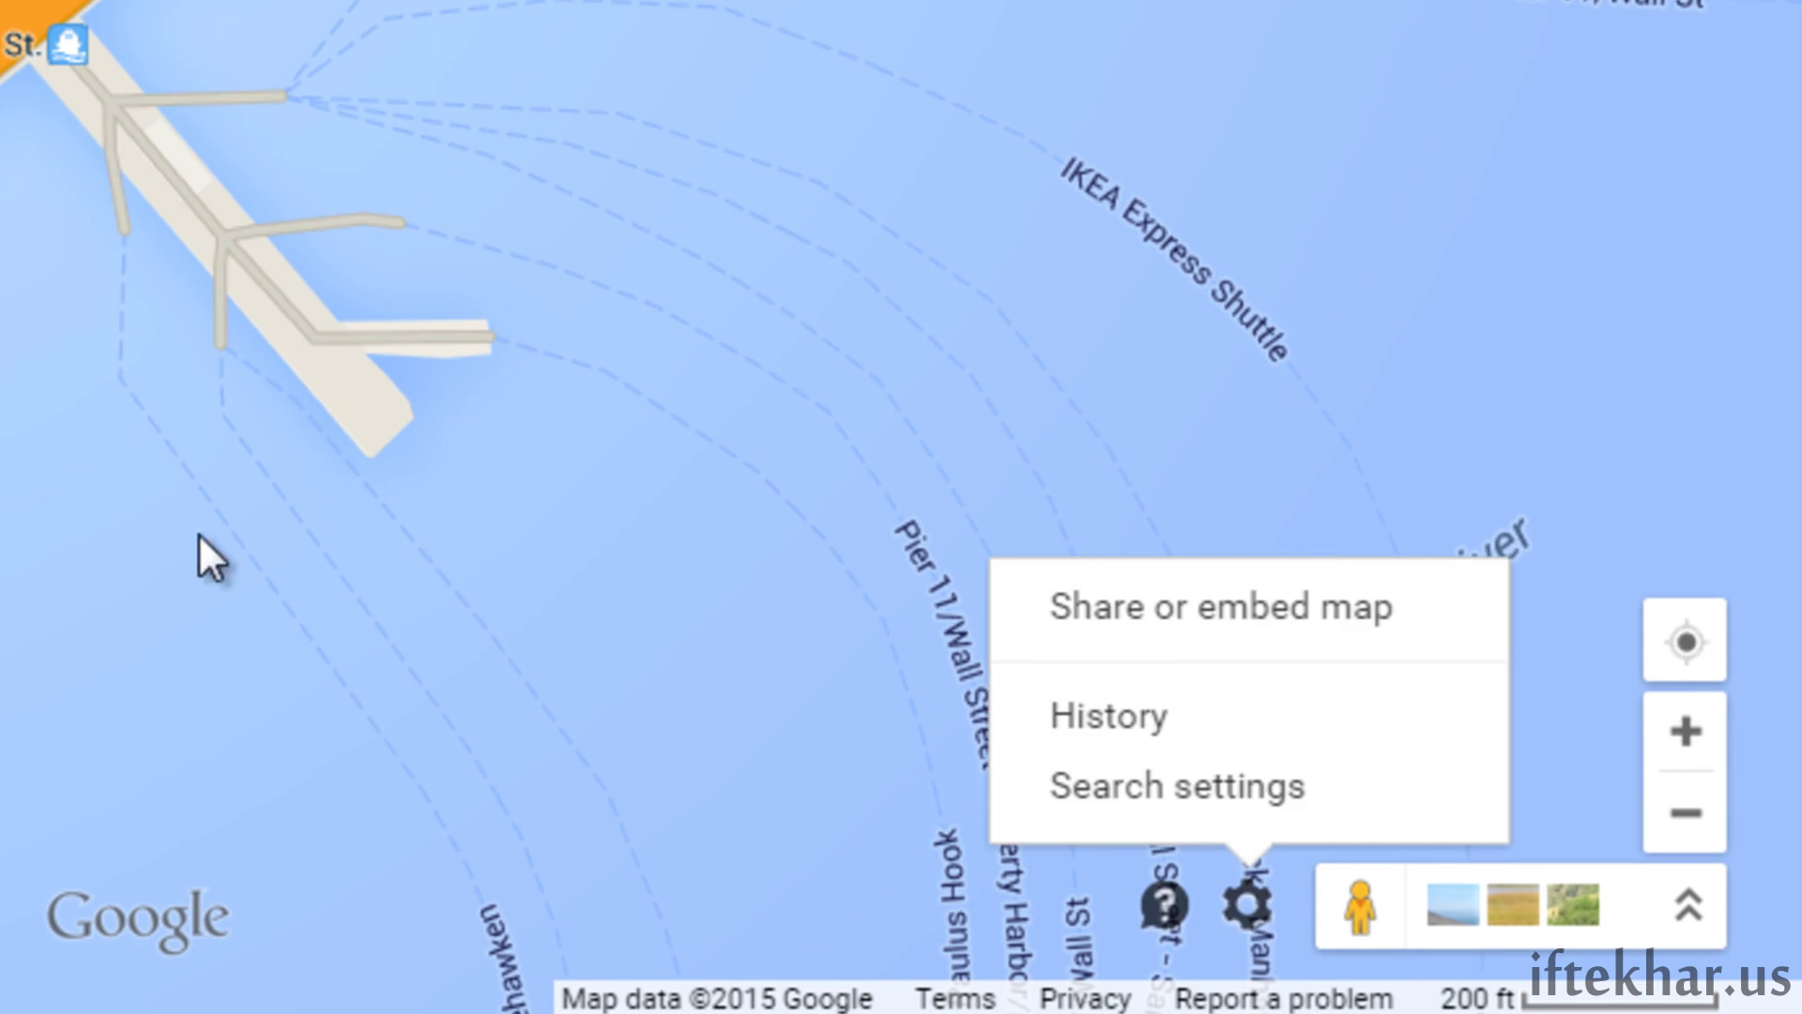